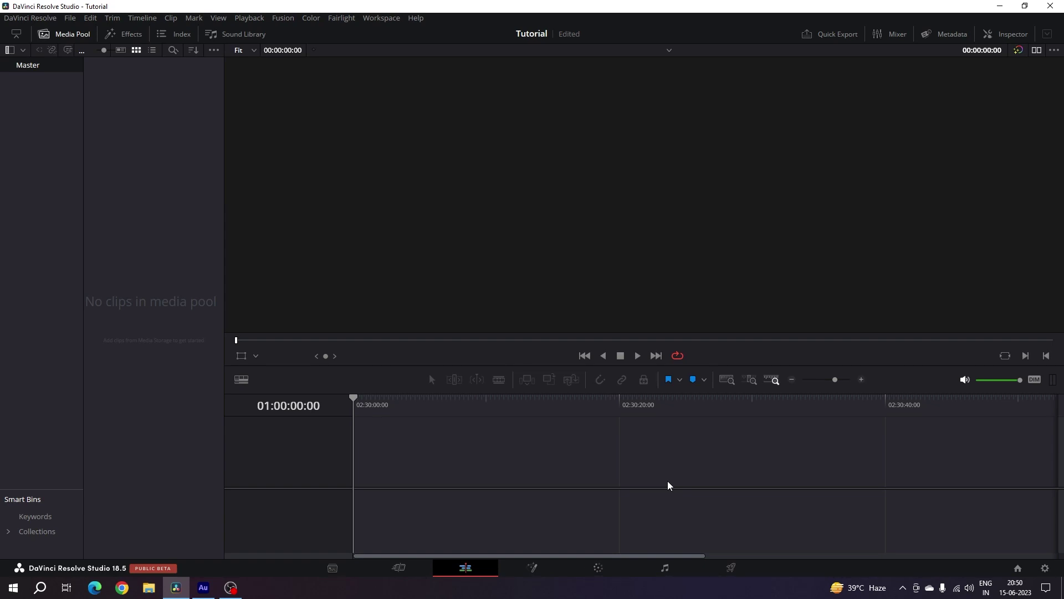
Step: Change the timeline frame rate in the project's master settings and save the project settings
click(1045, 568)
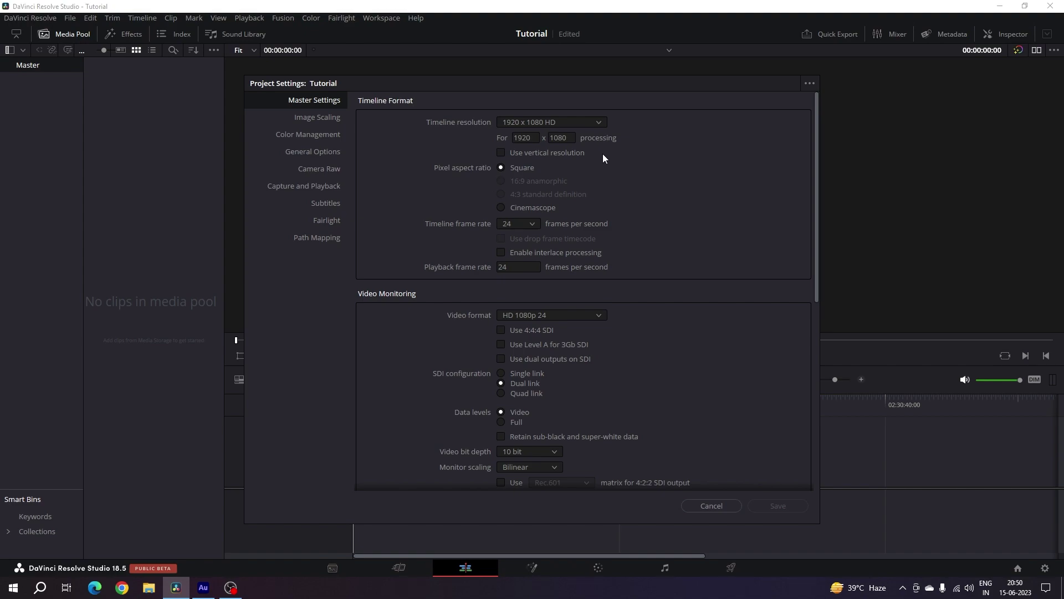
click(605, 122)
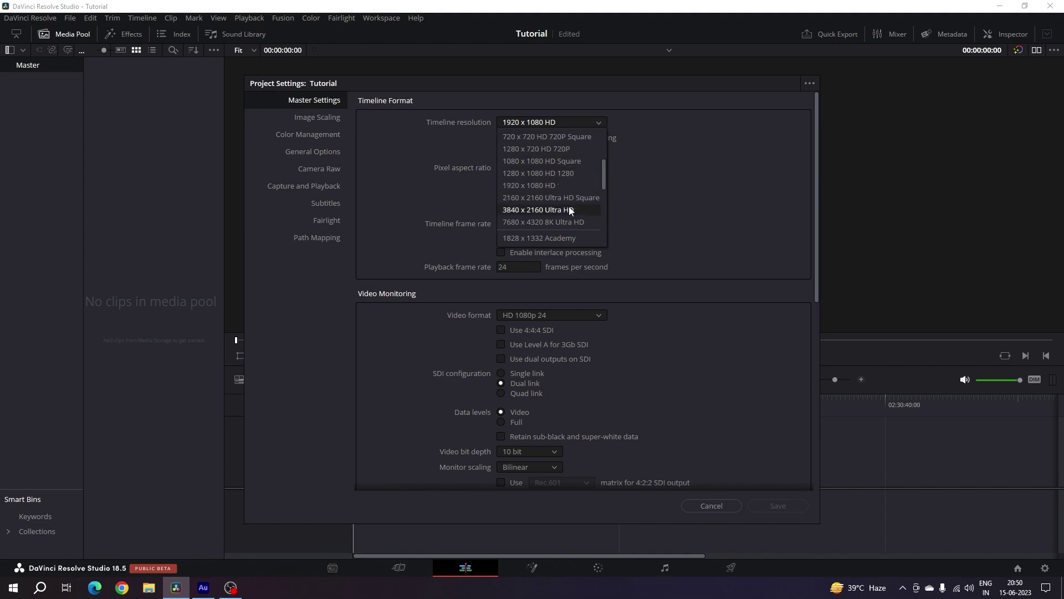
click(666, 210)
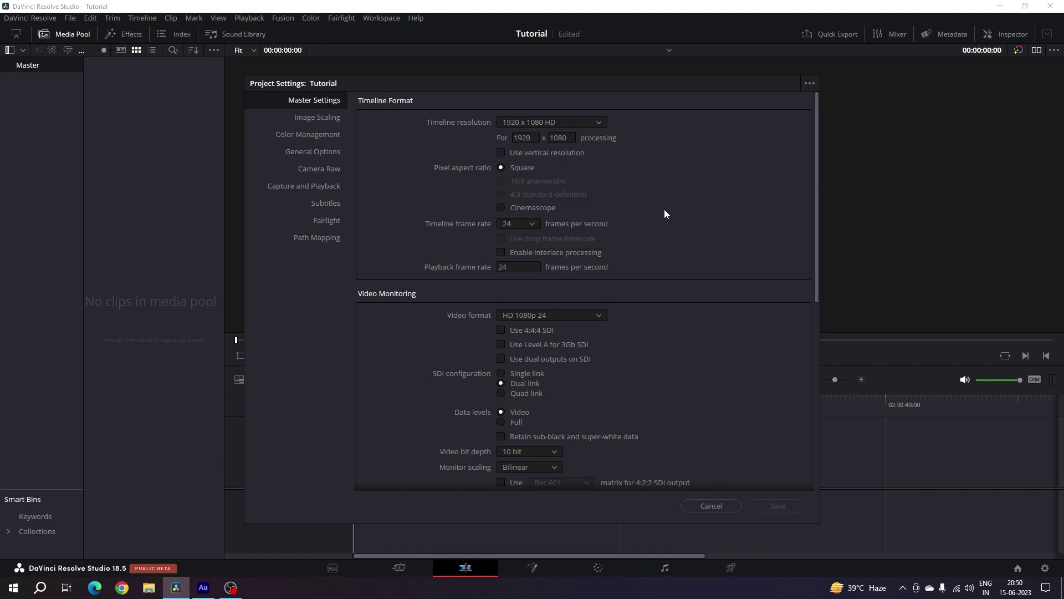
click(534, 224)
scroll(515, 310, down, 2)
click(520, 300)
click(534, 225)
click(684, 257)
click(772, 506)
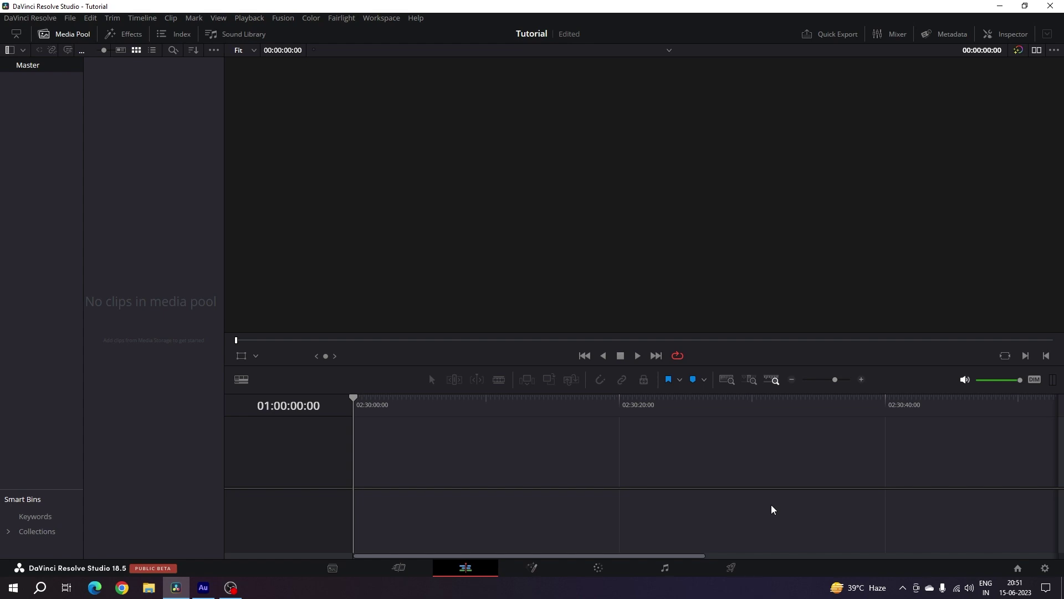
Step: Import the image pexels-stephan-seeber-1054218 from the Downloads folder into the media pool
right_click(150, 222)
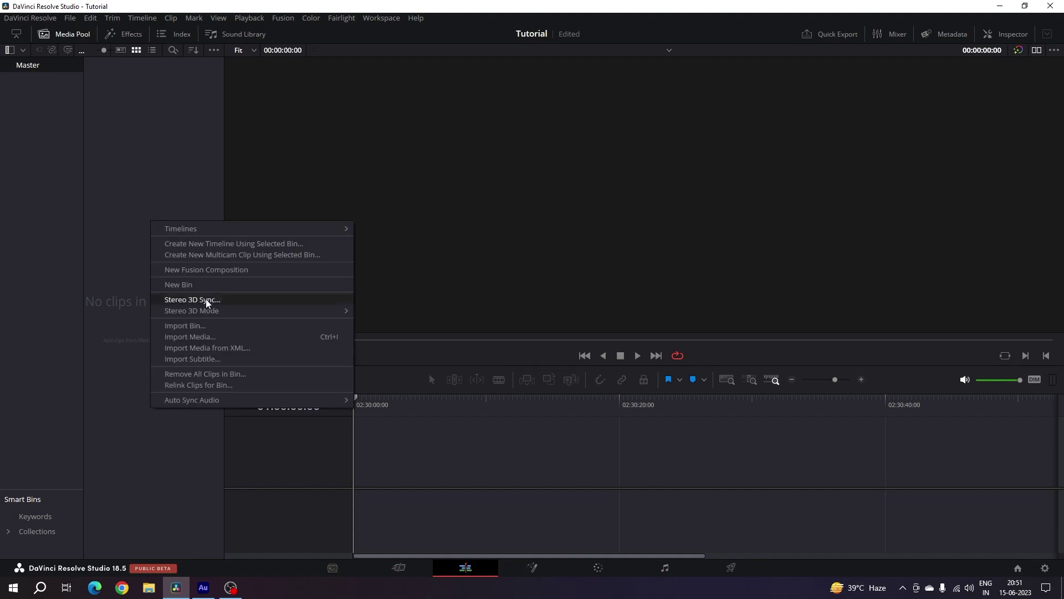
click(204, 337)
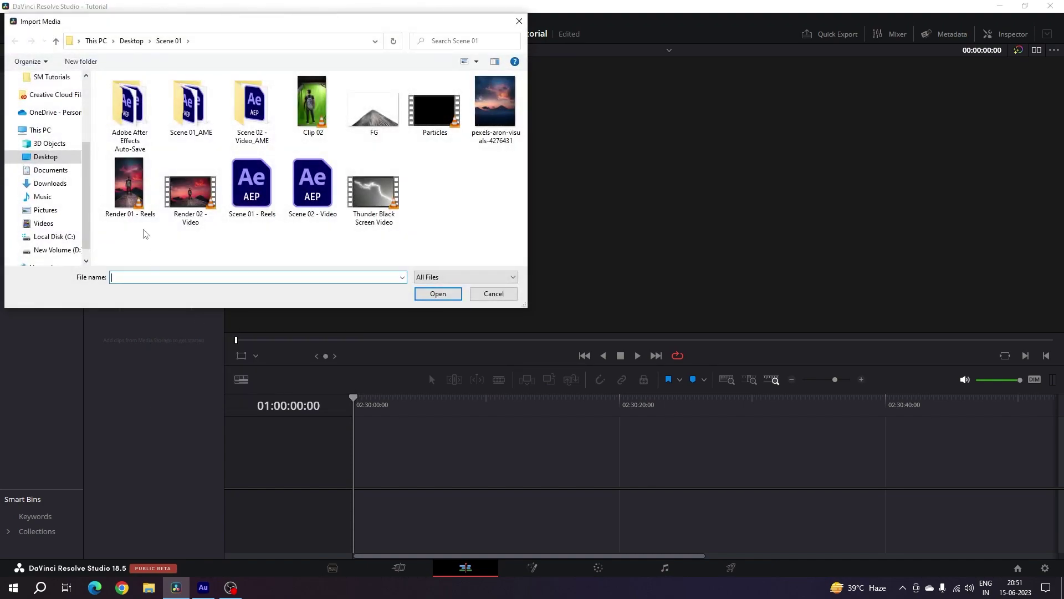
click(50, 184)
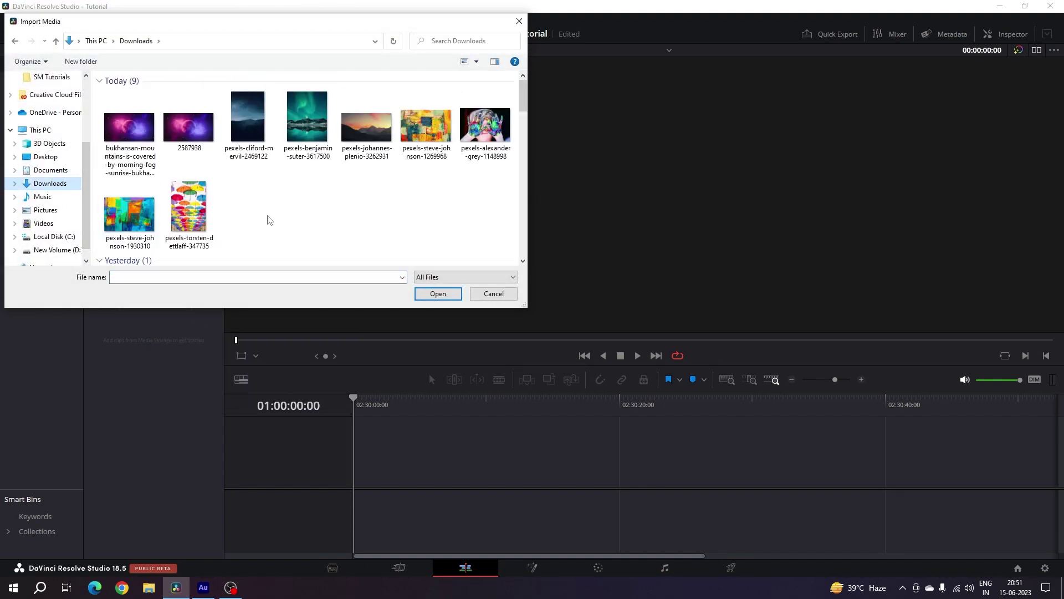
scroll(272, 218, down, 2)
click(135, 218)
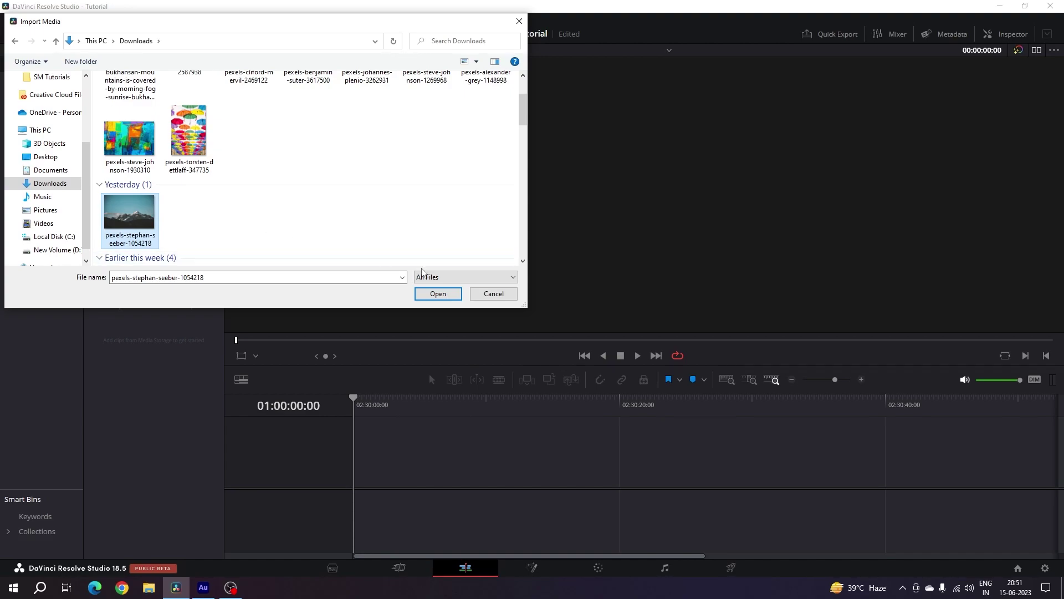
click(441, 296)
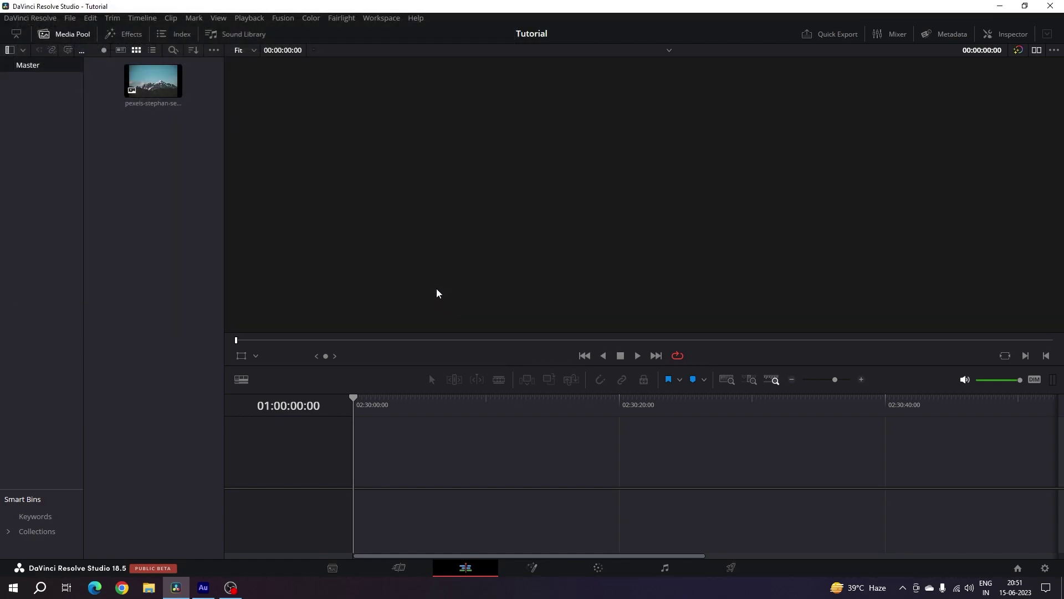
Step: Place the imported mountain image at the start of a new timeline, with the playhead at the beginning
click(149, 91)
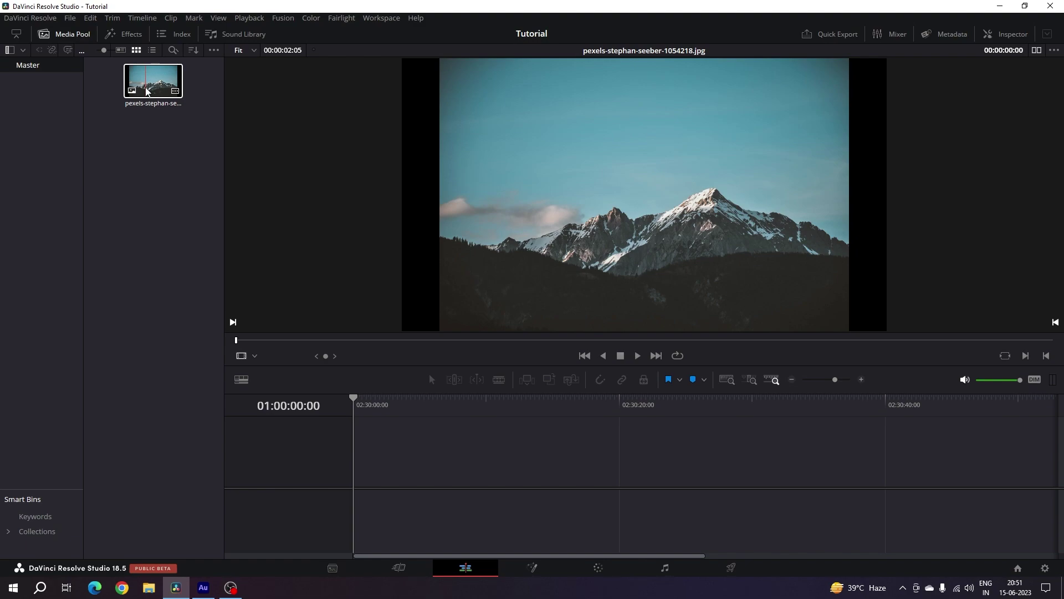
drag(147, 92, 358, 466)
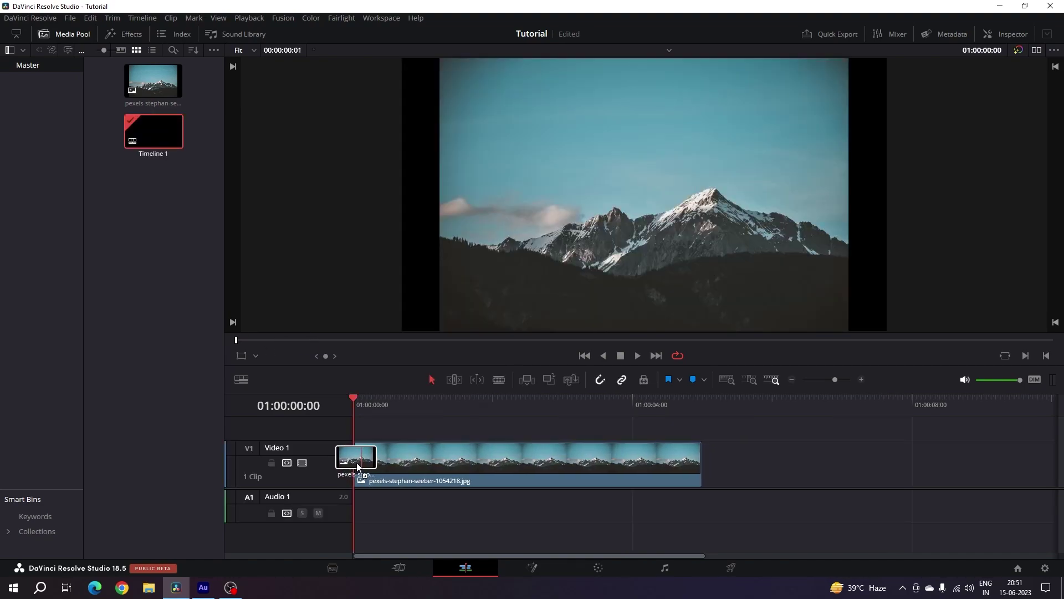
mouse_move(367, 401)
mouse_down()
mouse_move(700, 419)
mouse_move(351, 399)
mouse_up()
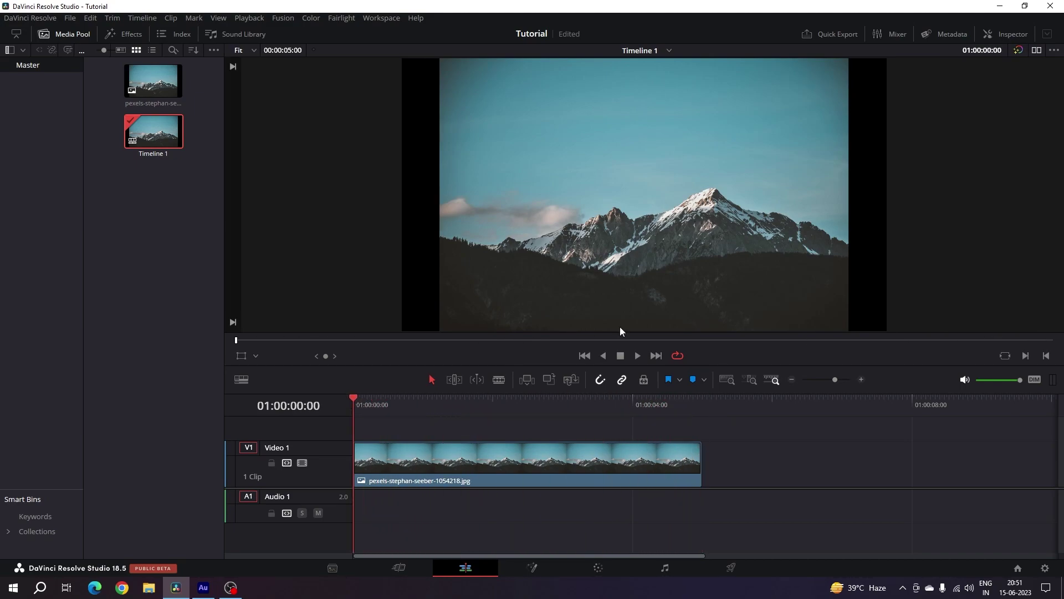
Step: Set the mountain clip's zoom to 1.2 on both axes so it fills the frame
click(505, 457)
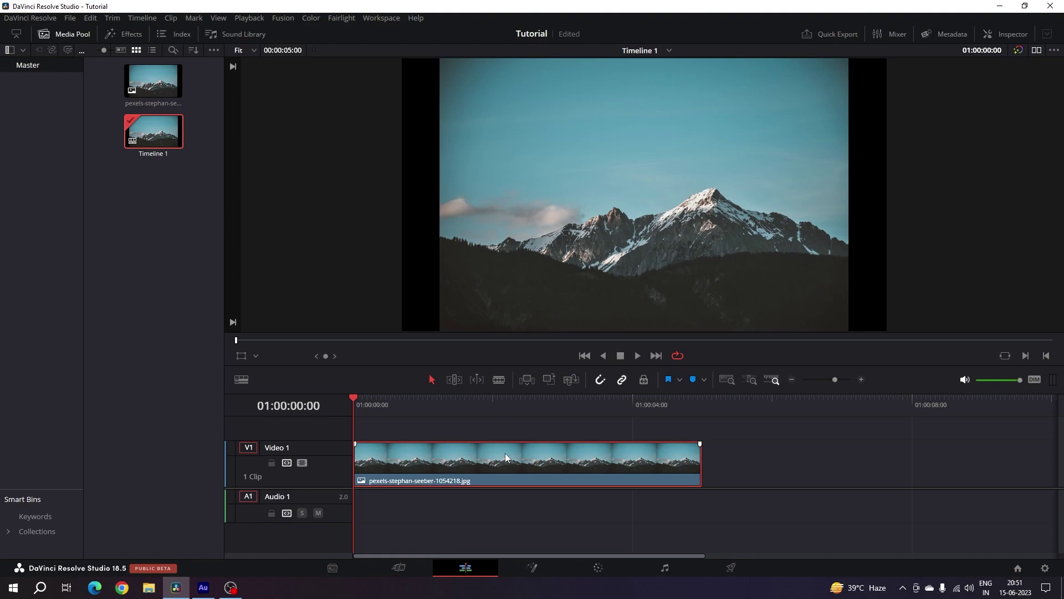
click(1006, 34)
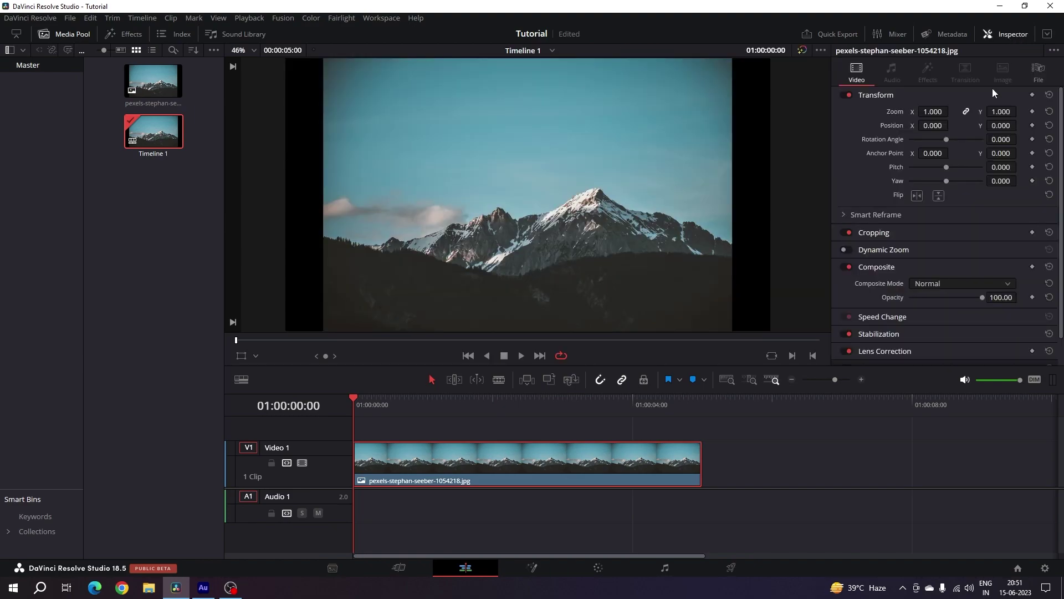
click(927, 112)
text(1.2)
key(Return)
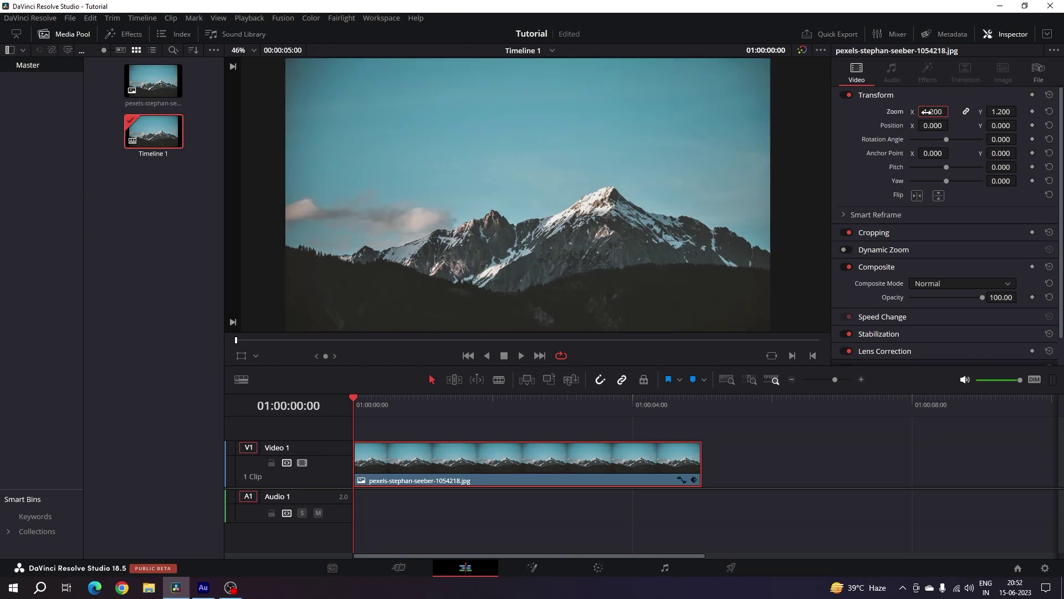
click(1005, 34)
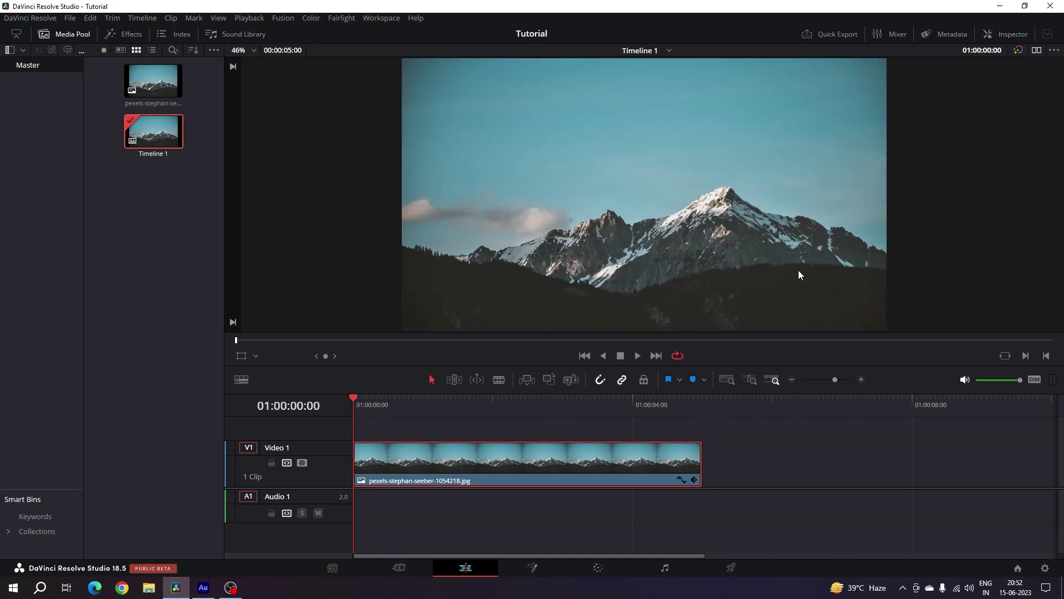
Step: Convert the mountain clip into a Fusion clip and open it on the Fusion page with a single viewer
right_click(463, 469)
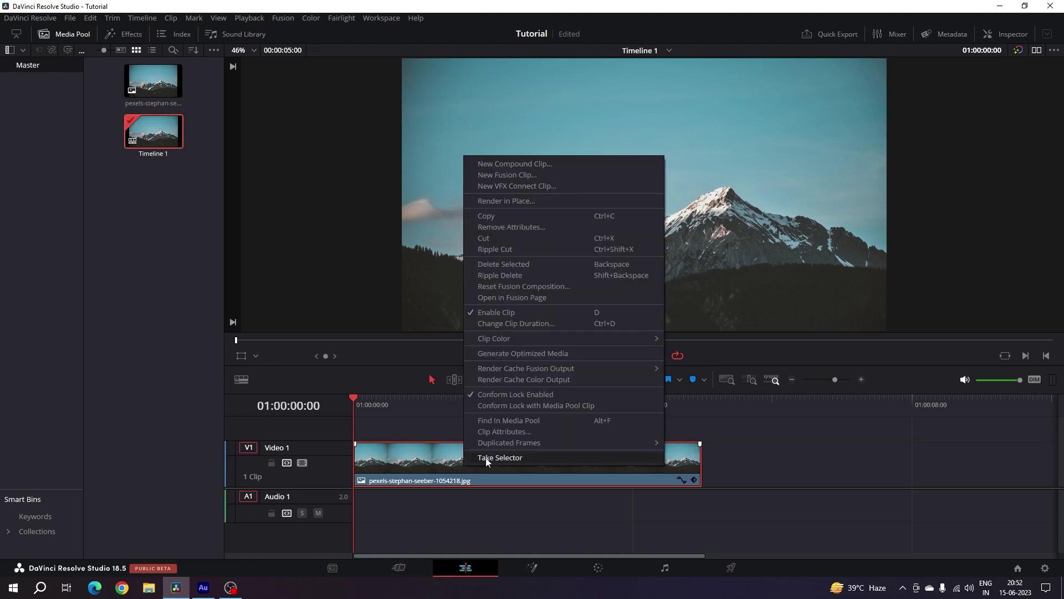
click(515, 175)
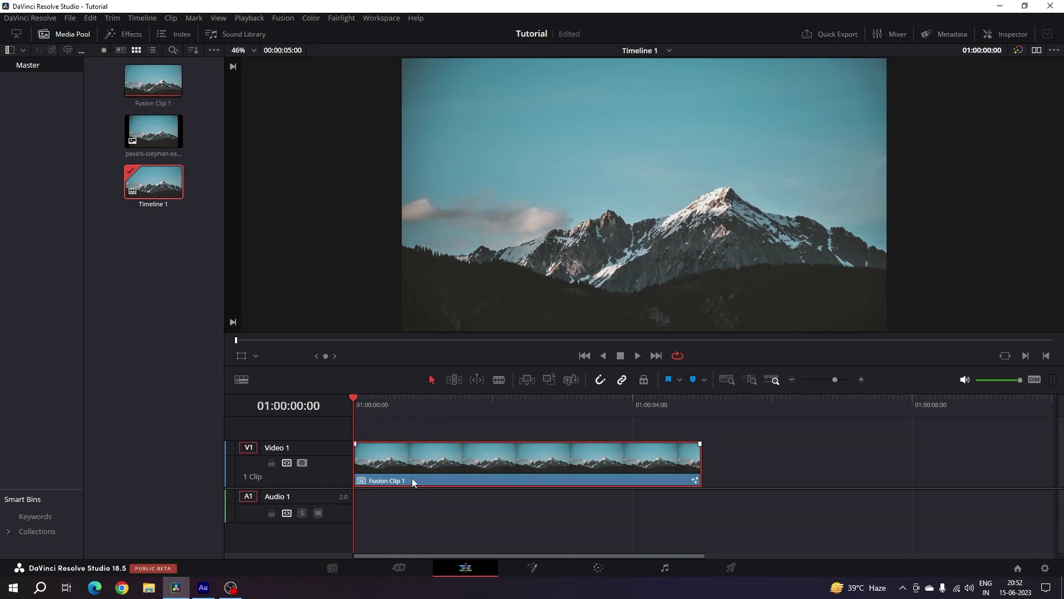
click(541, 573)
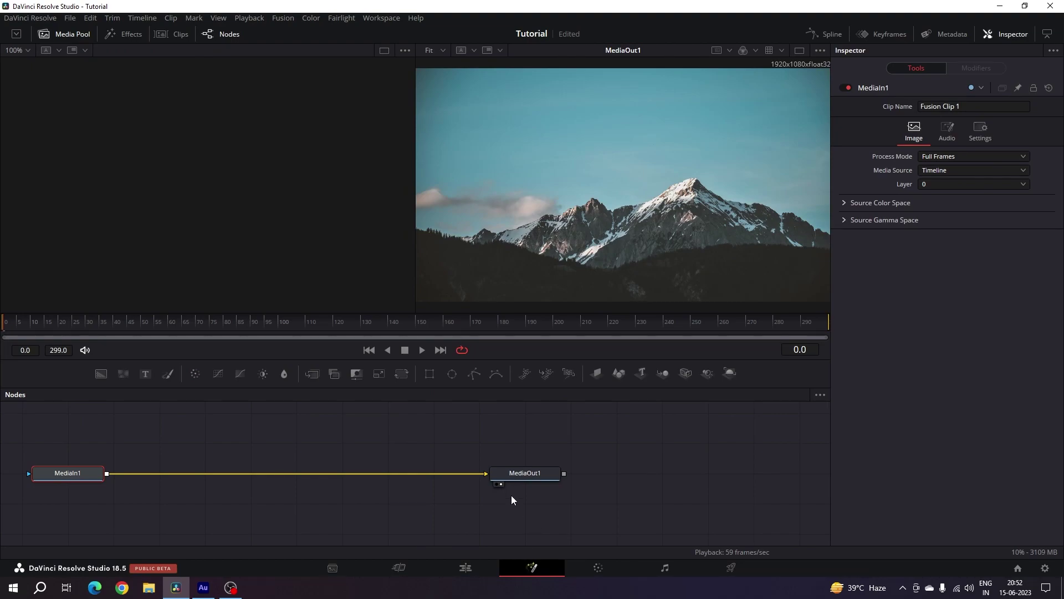
click(797, 53)
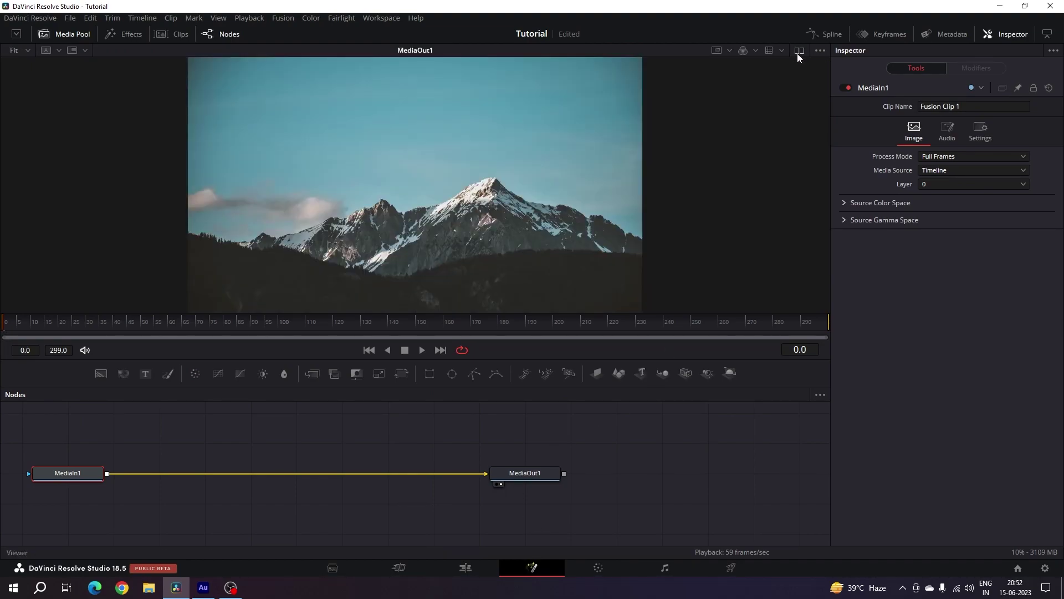
Step: Insert a Color Corrector node on the connection between MediaIn1 and MediaOut1
click(327, 429)
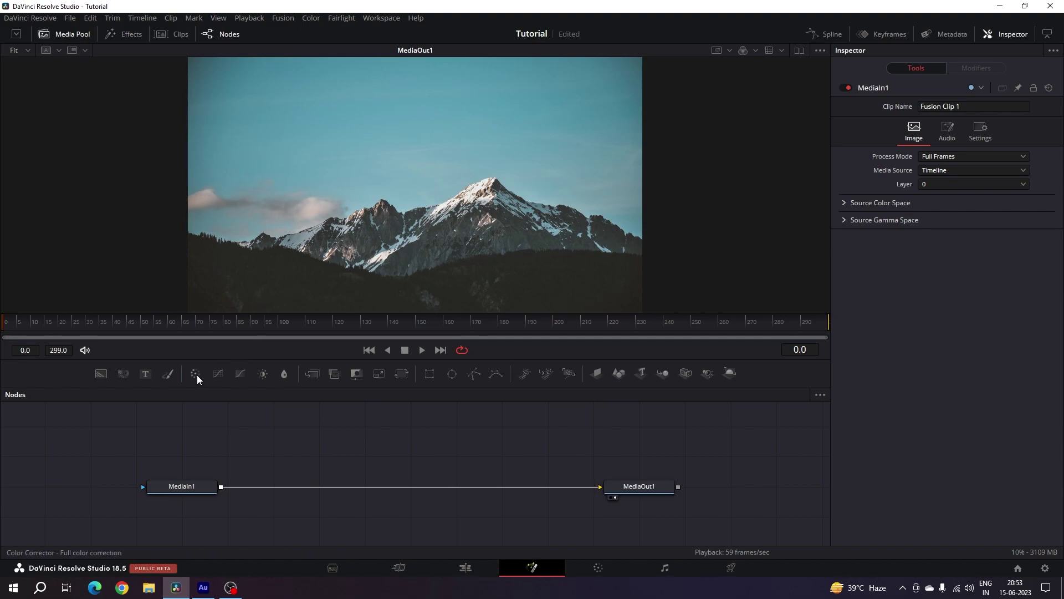
drag(195, 374, 325, 471)
click(391, 456)
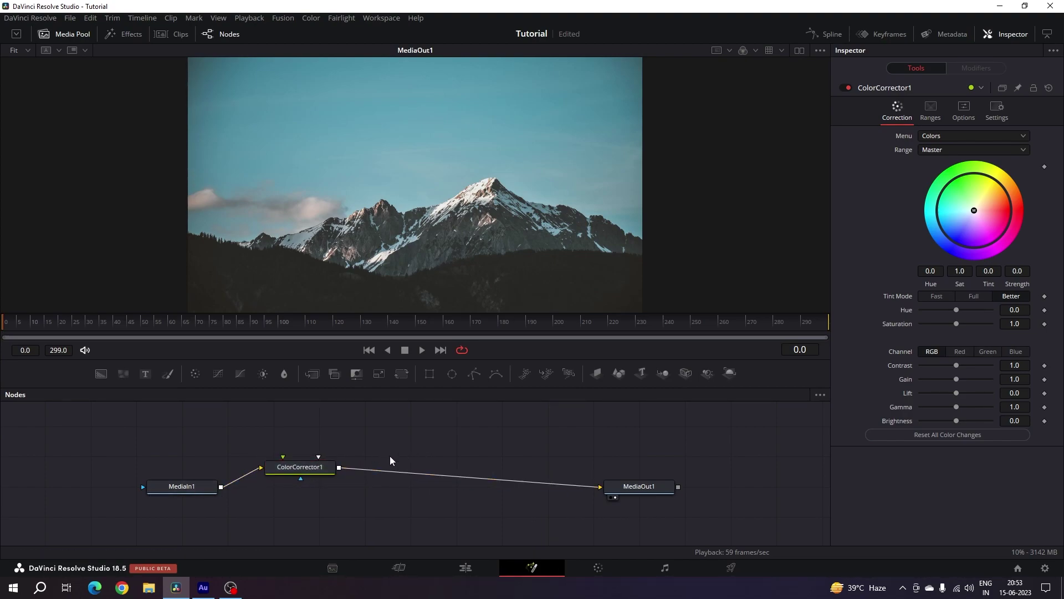
Step: Turn on arranging tools to the grid and line up ColorCorrector1 in the row between MediaIn1 and MediaOut1
right_click(390, 456)
mouse_move(477, 311)
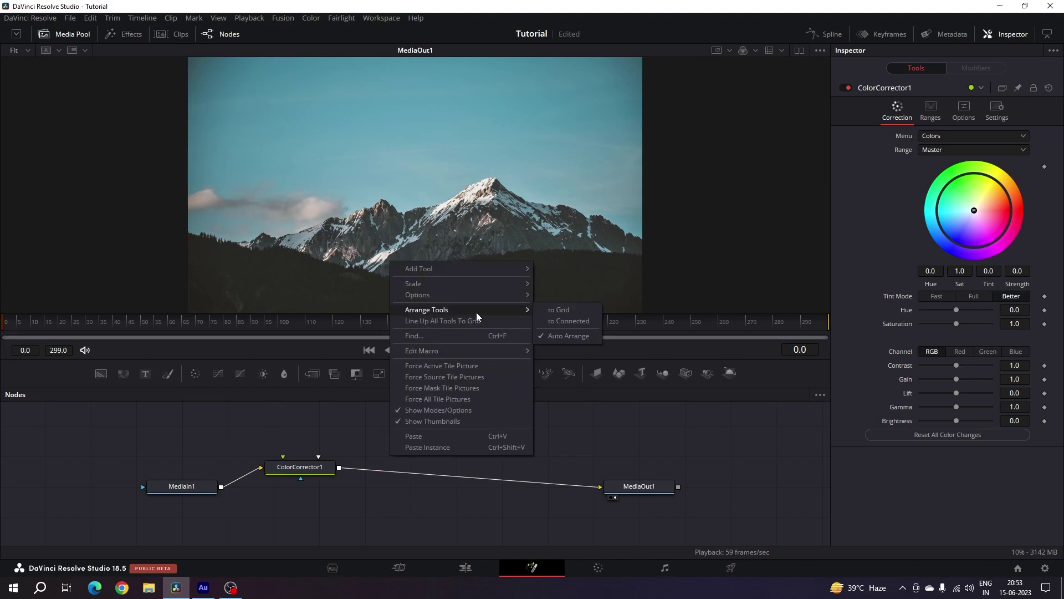
click(558, 310)
click(306, 473)
mouse_move(306, 476)
mouse_down()
mouse_move(305, 444)
mouse_move(292, 458)
mouse_move(325, 468)
mouse_move(294, 492)
mouse_move(344, 492)
mouse_move(294, 491)
mouse_up()
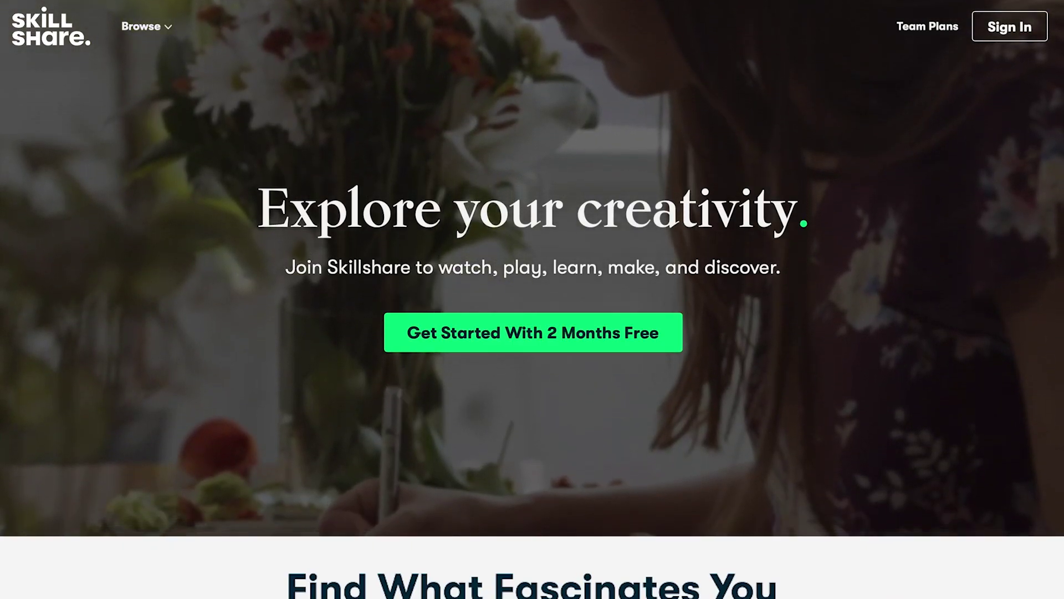
Step: Switch to Skillshare and look through the recommended classes and the lesson list of the stock footage storytelling class
scroll(507, 459, down, 6)
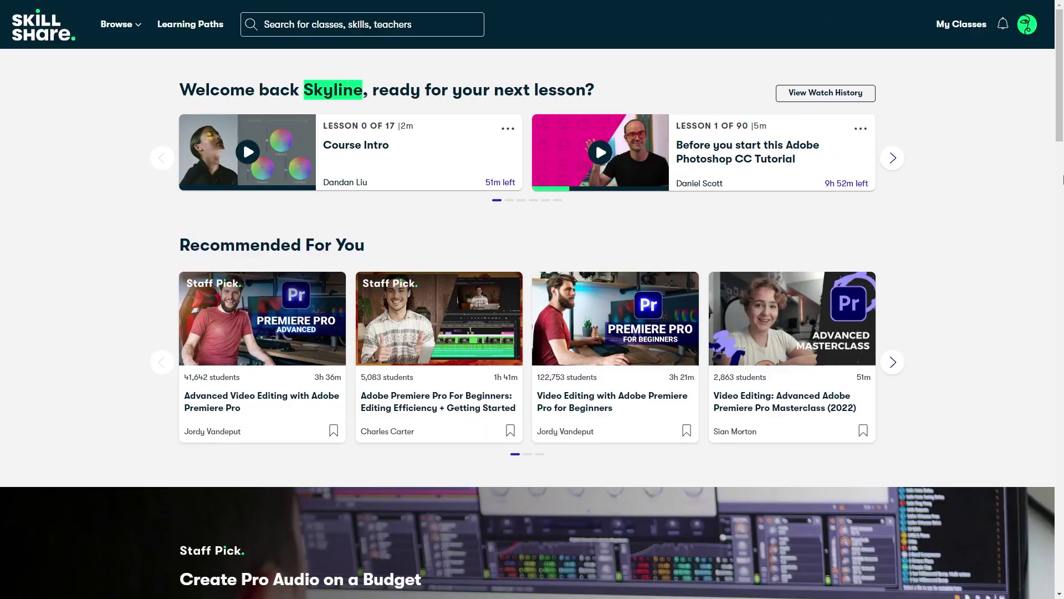
scroll(532, 299, down, 2)
scroll(1063, 179, down, 4)
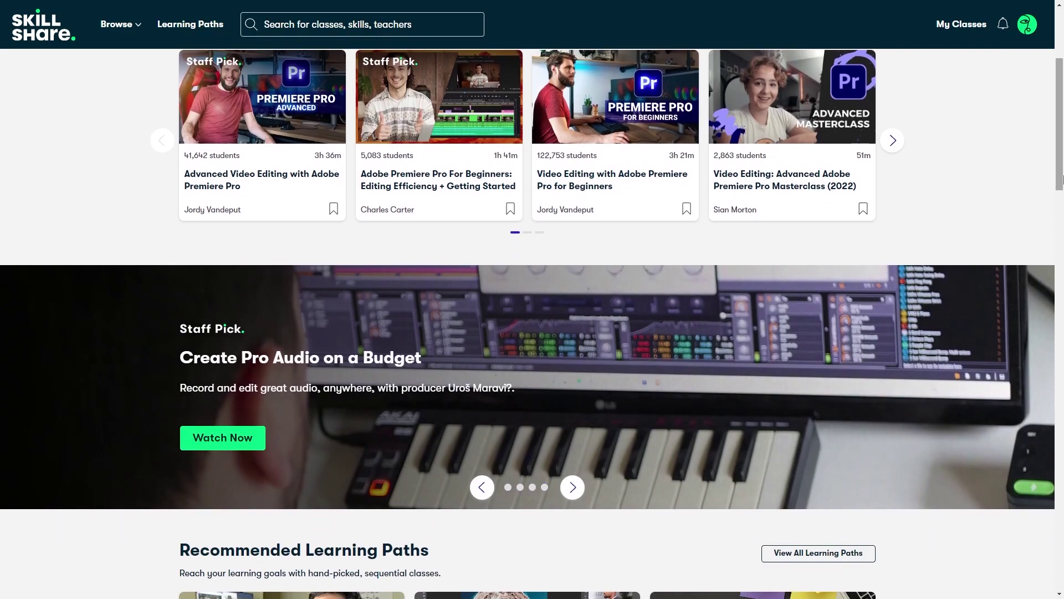
scroll(1063, 179, down, 6)
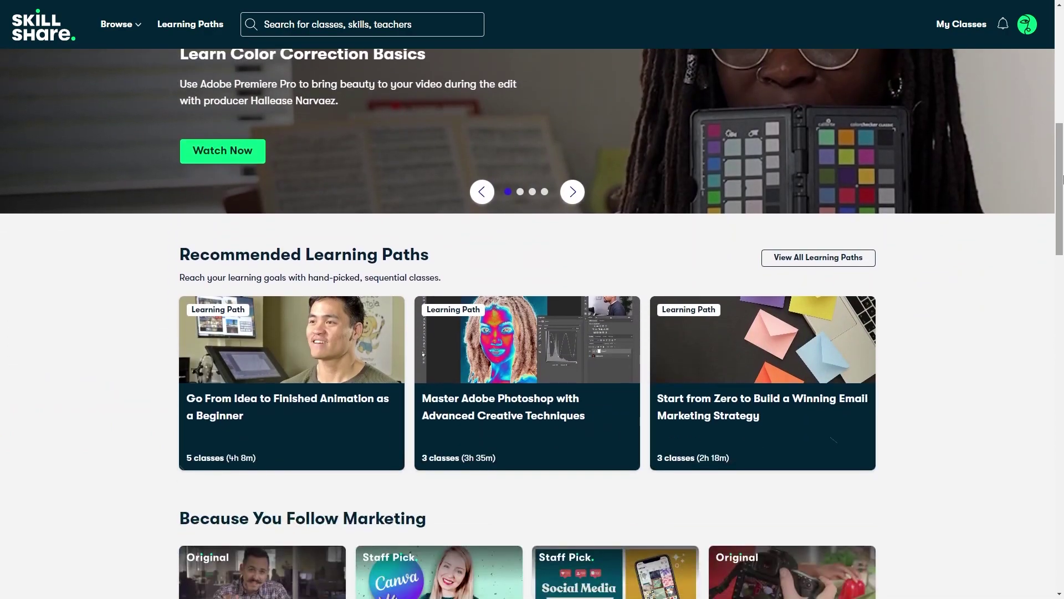
scroll(1062, 179, down, 5)
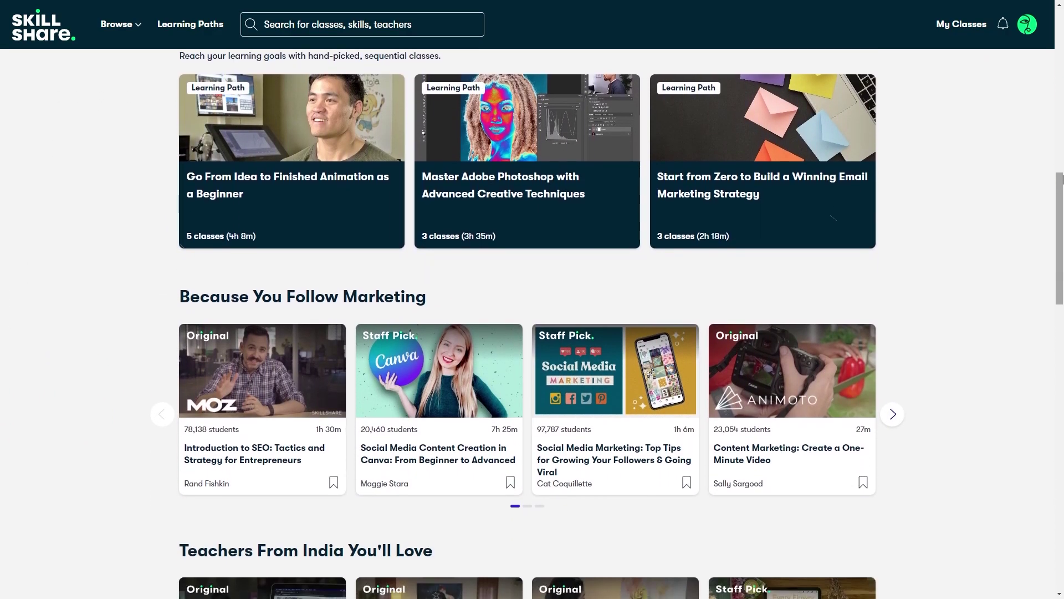
scroll(1063, 179, down, 3)
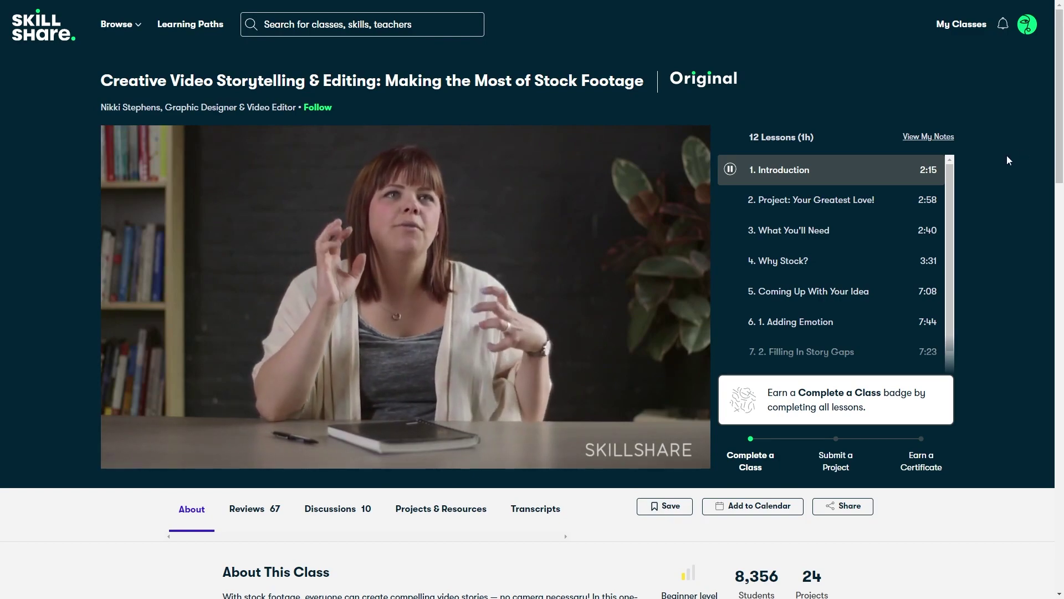
scroll(948, 199, down, 2)
drag(948, 197, 944, 297)
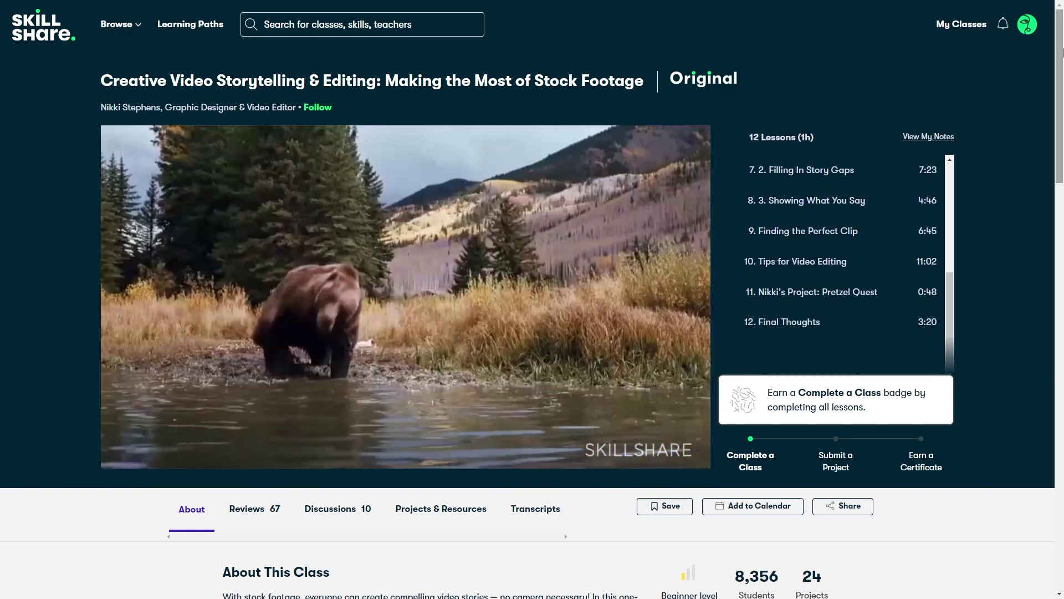
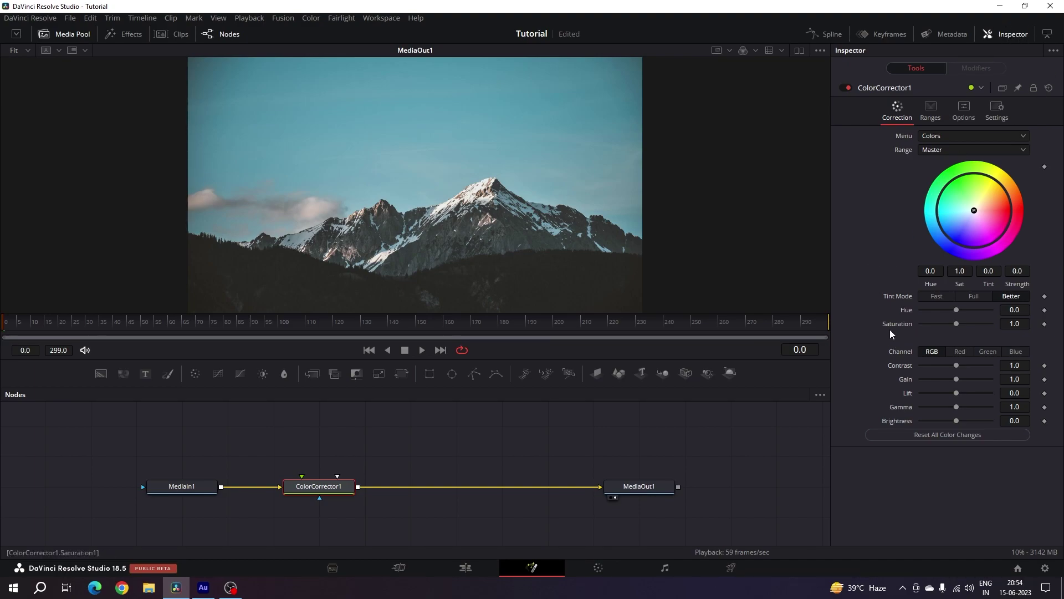
Step: Set the saturation of ColorCorrector1 to 1.5
drag(958, 327, 966, 330)
click(1020, 324)
text(1)
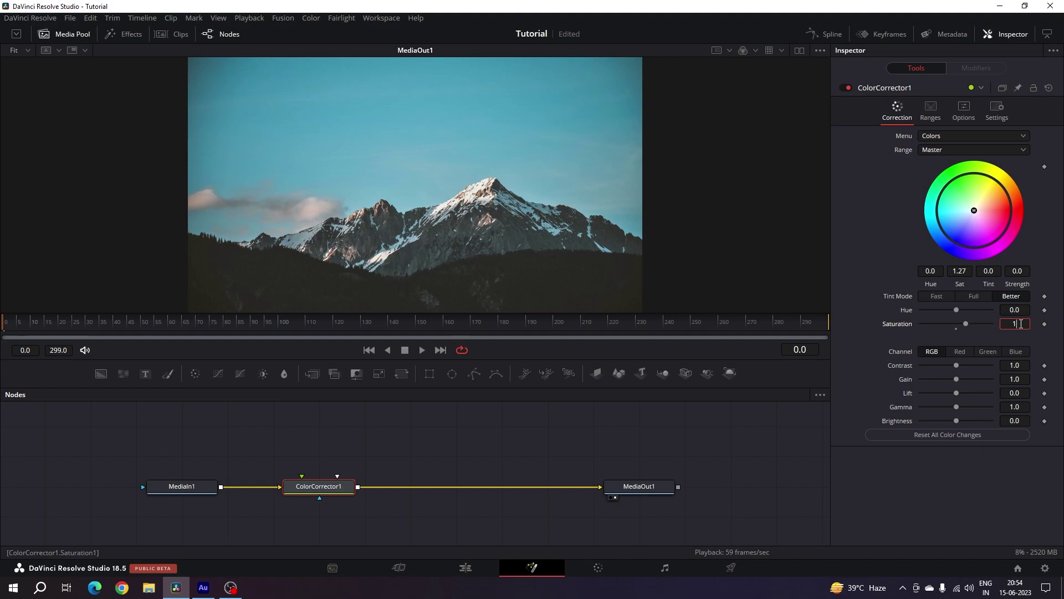
key(Tab)
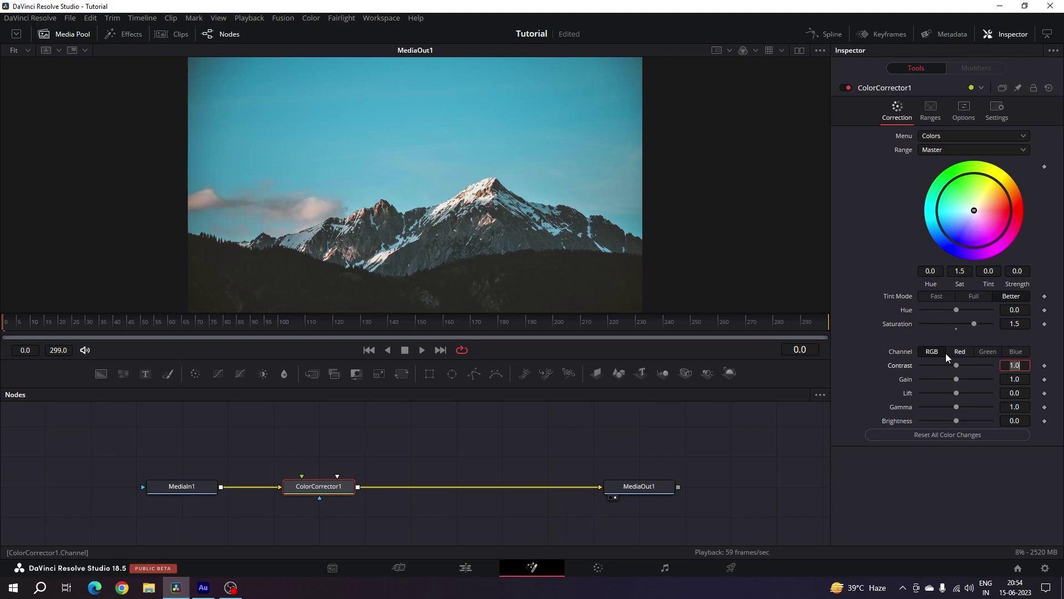
Step: Set the RGB lift of ColorCorrector1 to -0.1
drag(954, 393, 949, 394)
click(1021, 393)
key(BackSpace)
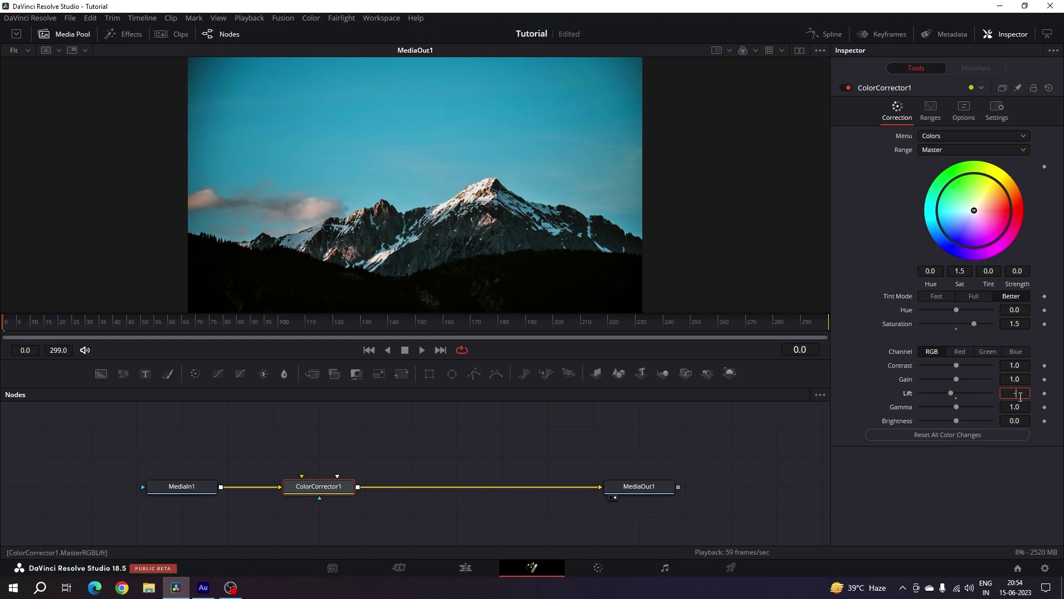
key(Tab)
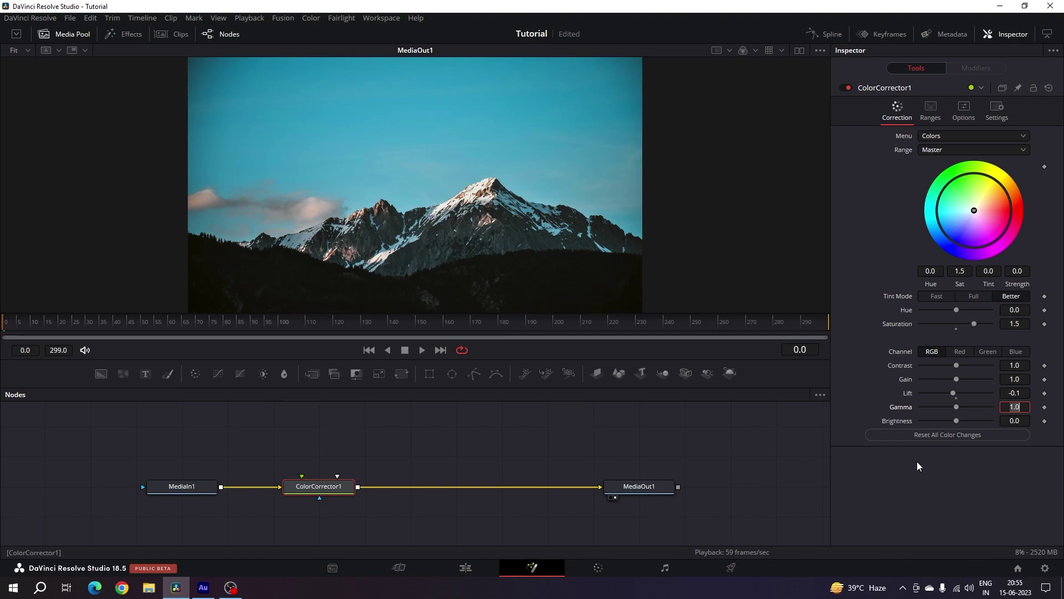
Step: Raise the contrast of the red channel in ColorCorrector1
click(969, 351)
drag(957, 368, 958, 367)
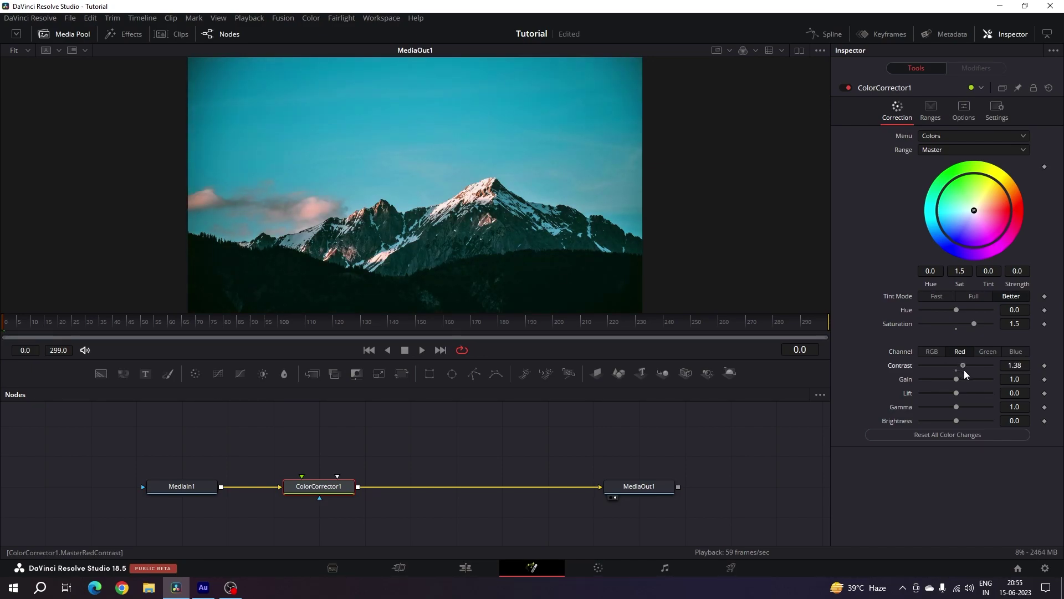
click(1011, 366)
text(1)
key(Tab)
Step: Set the gain of ColorCorrector1's blue channel to 1.8
click(987, 352)
click(1019, 352)
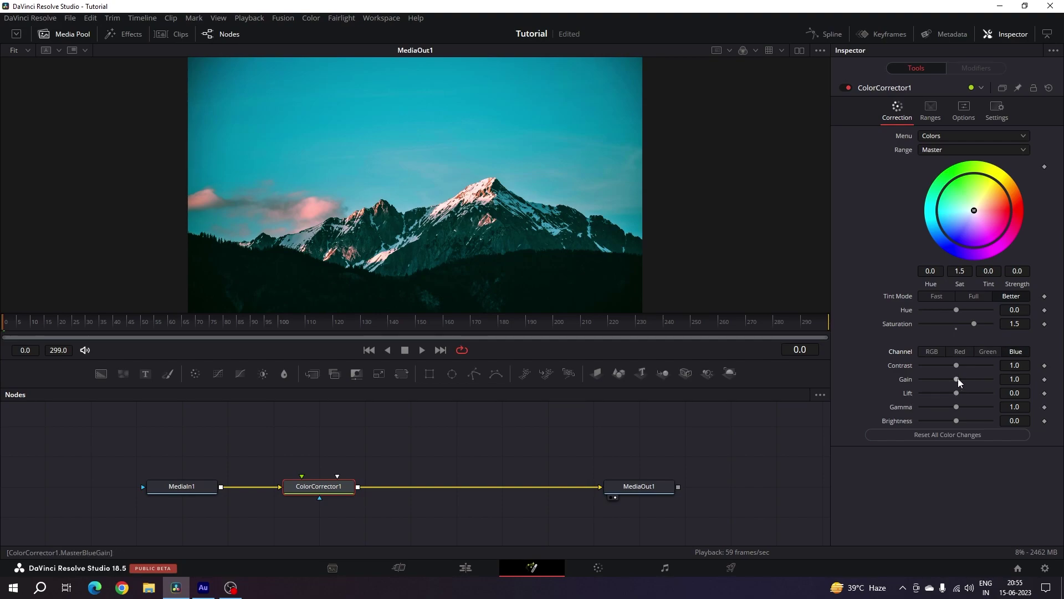
drag(958, 378, 963, 378)
click(1018, 381)
key(Tab)
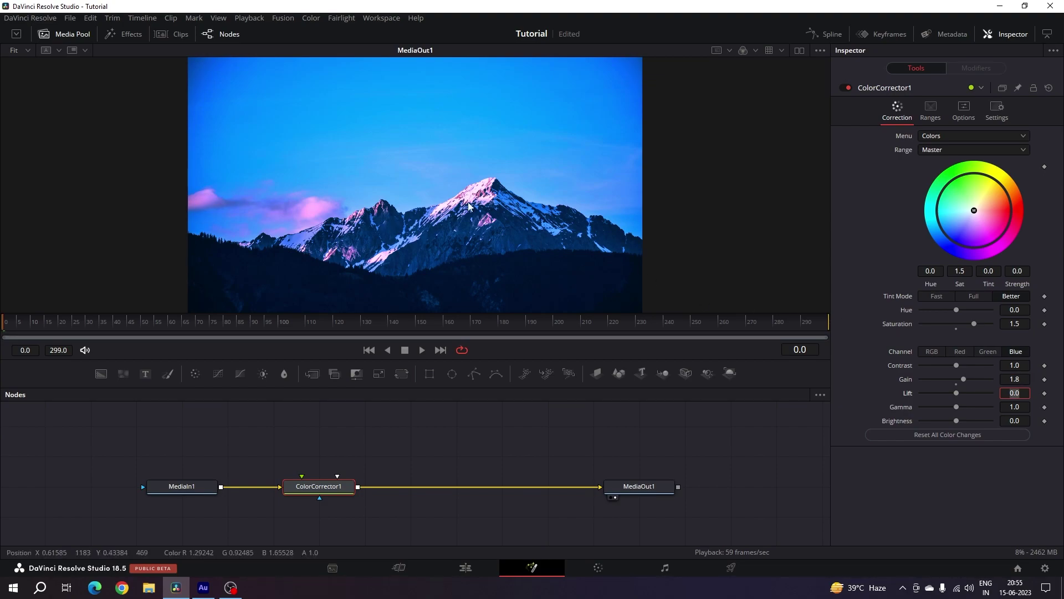
Step: Compare MediaIn1 with MediaOut1 side by side in two viewers, and return to a single viewer
click(800, 50)
click(153, 498)
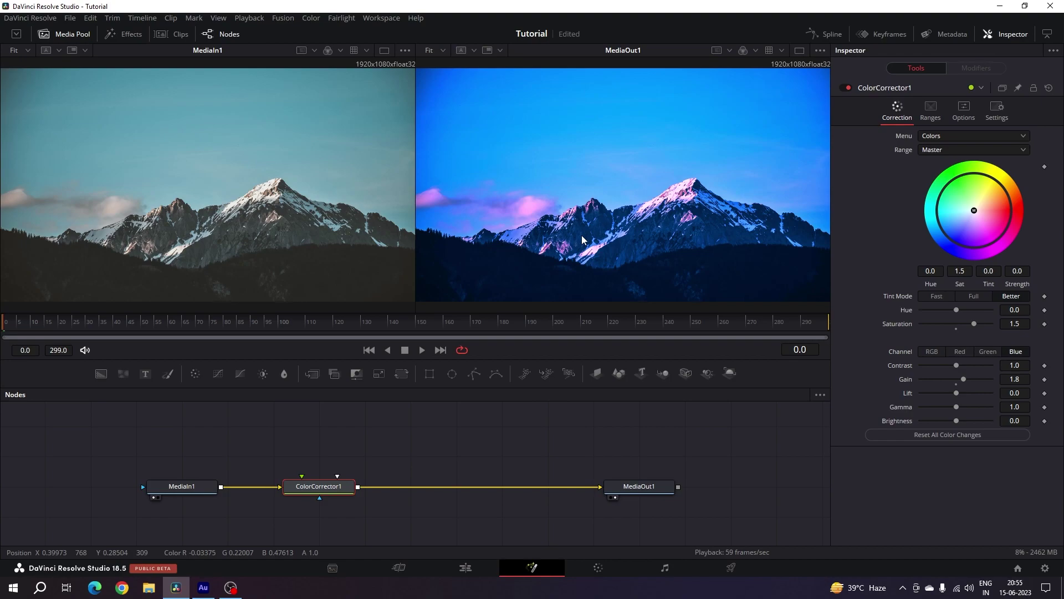
click(800, 53)
click(403, 463)
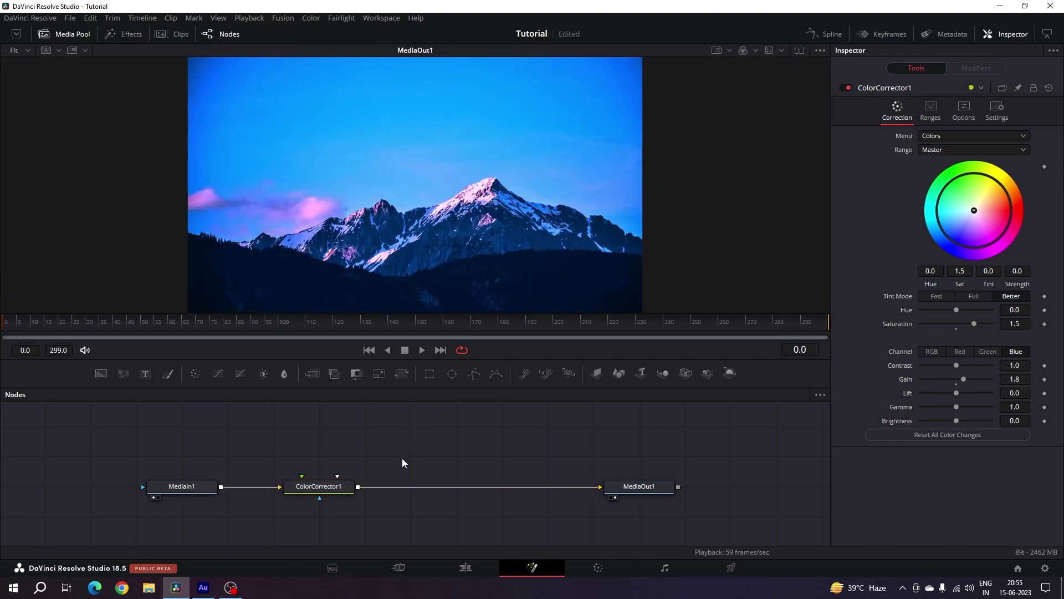
Step: Add a Text+ node above the node row with the text "Explore" and display it in the viewer
drag(430, 442, 437, 457)
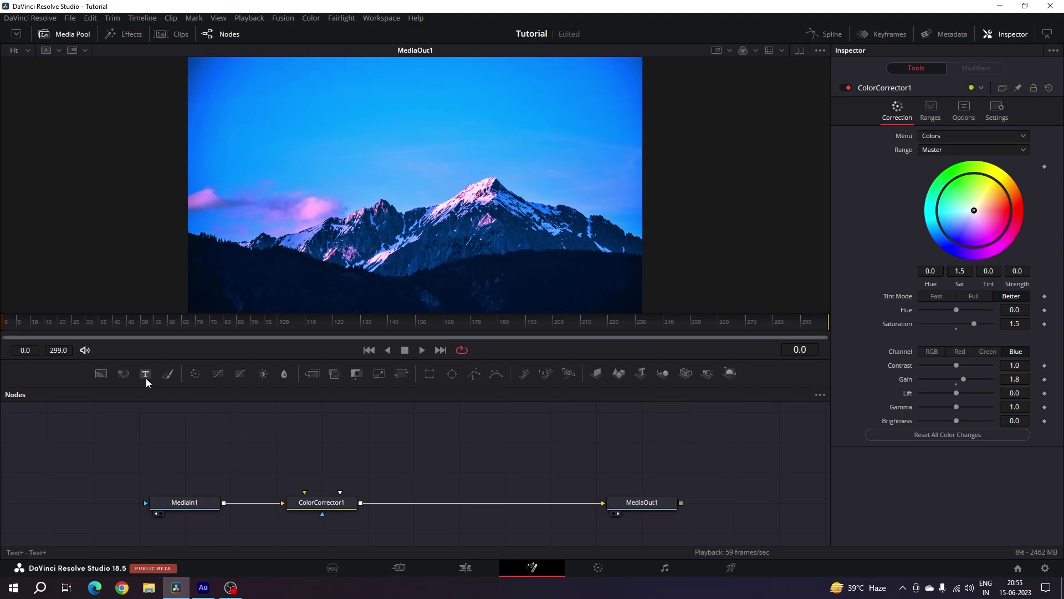
drag(145, 375, 403, 453)
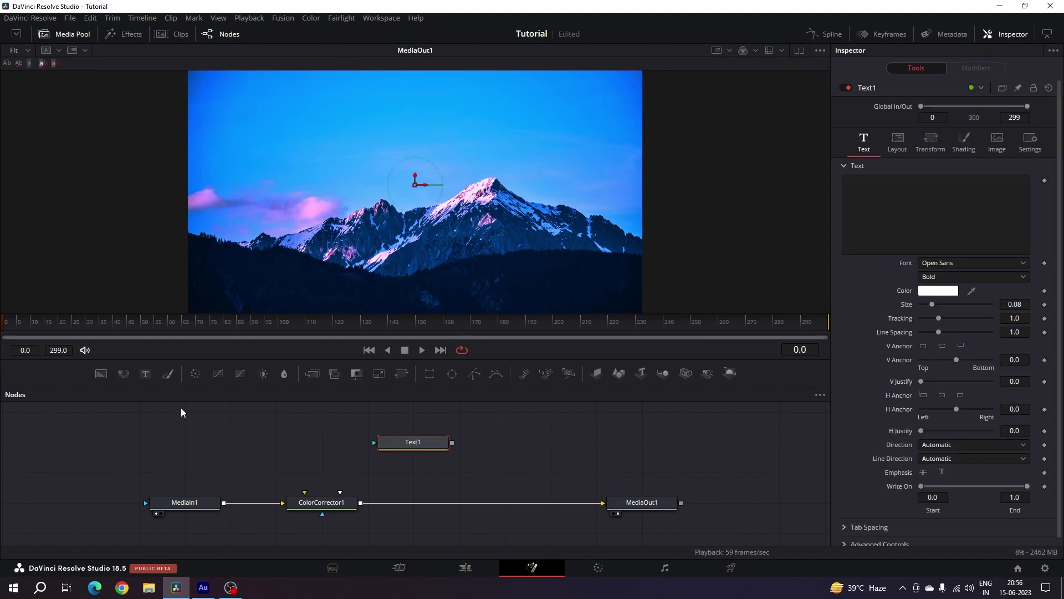
click(868, 205)
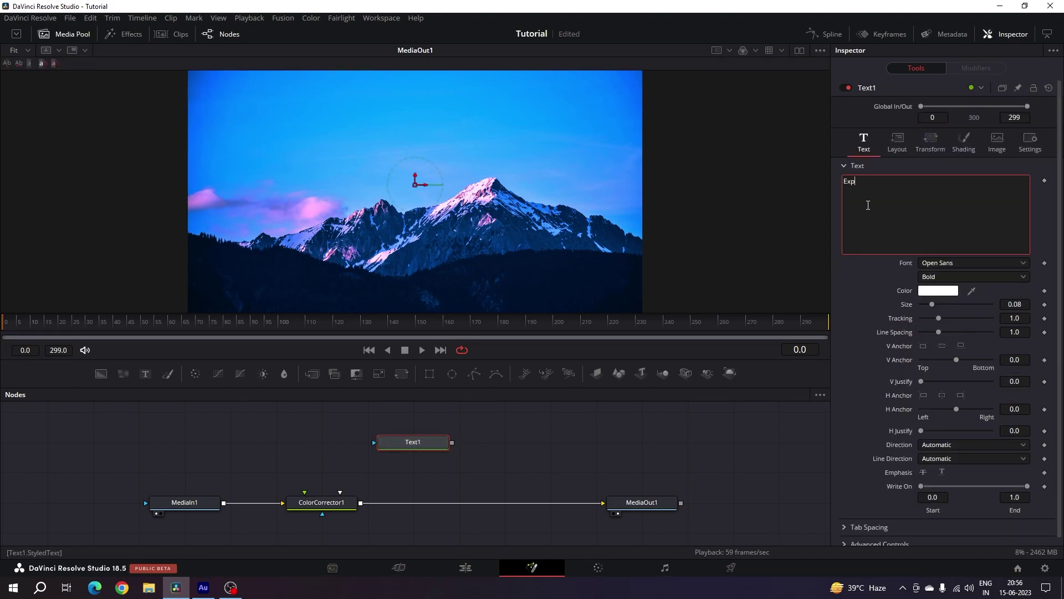
text(Explore)
click(417, 444)
key(1)
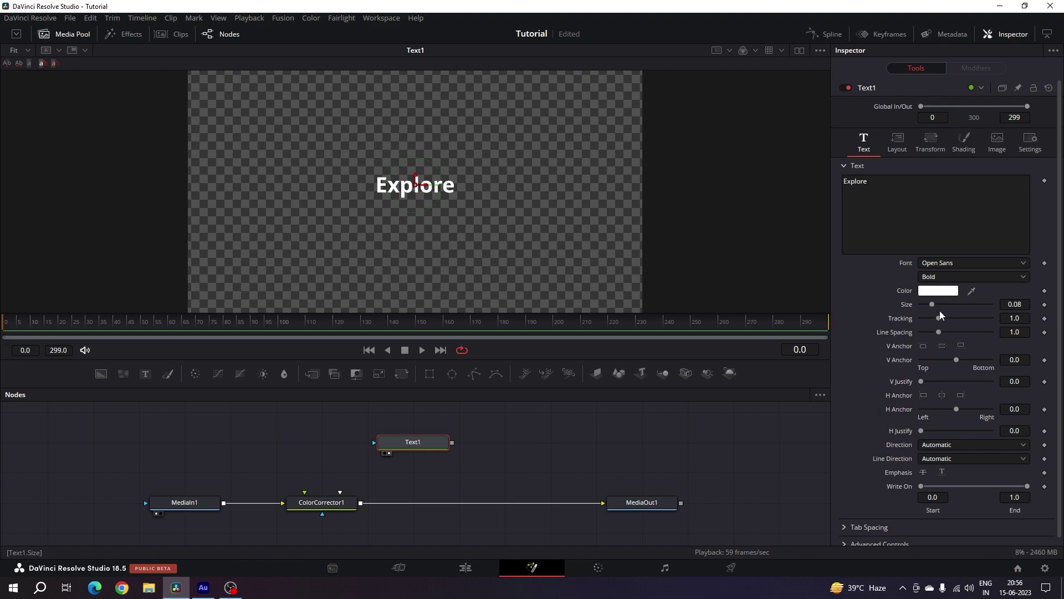
Step: Set the font of the Explore text to Century Gothic Pro and its size to 0.2
click(954, 264)
scroll(953, 264, up, 10)
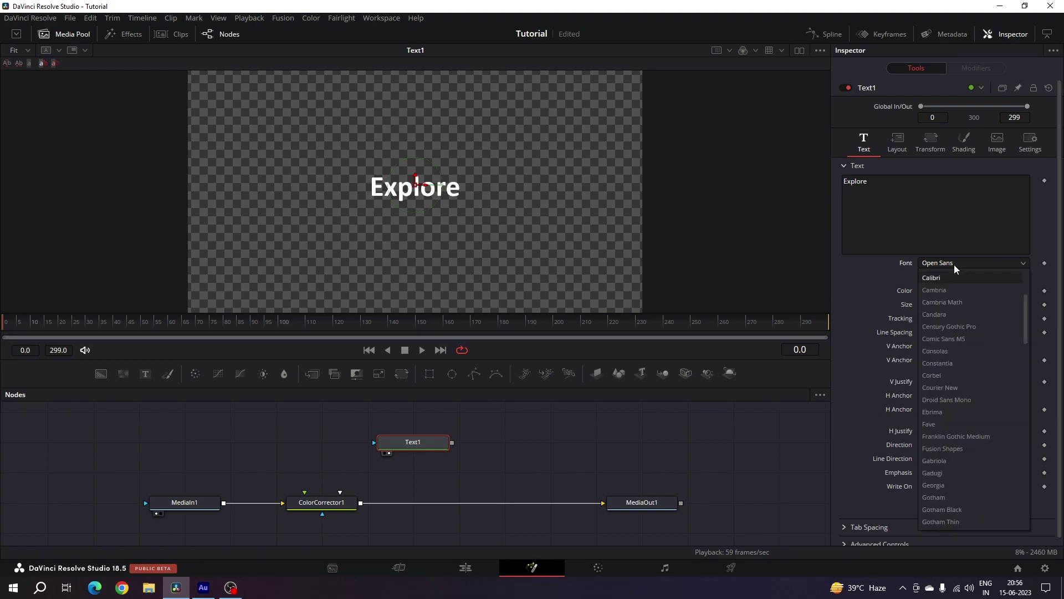
click(971, 328)
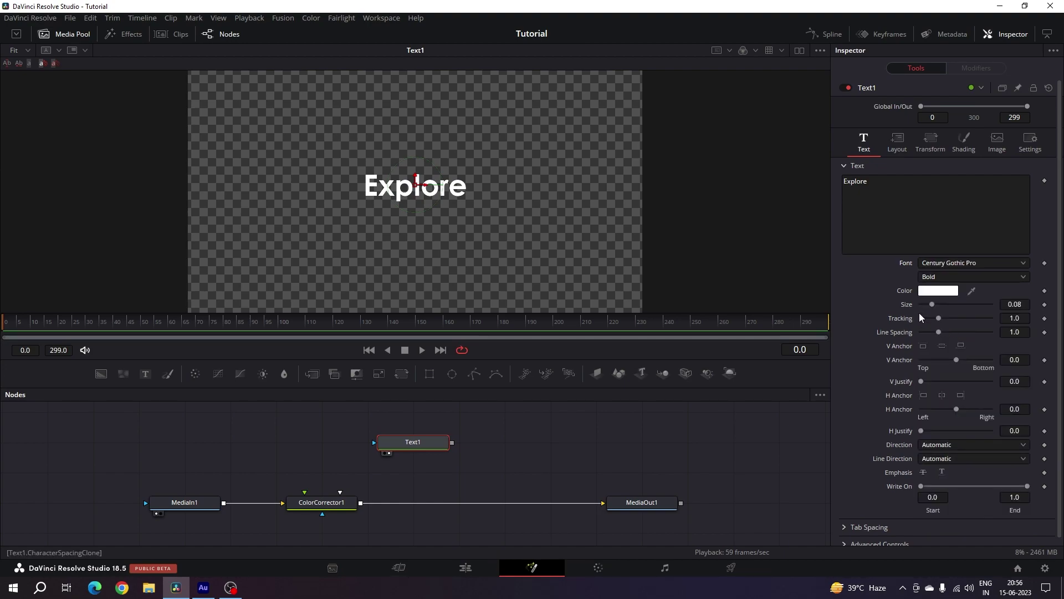
drag(932, 304, 950, 307)
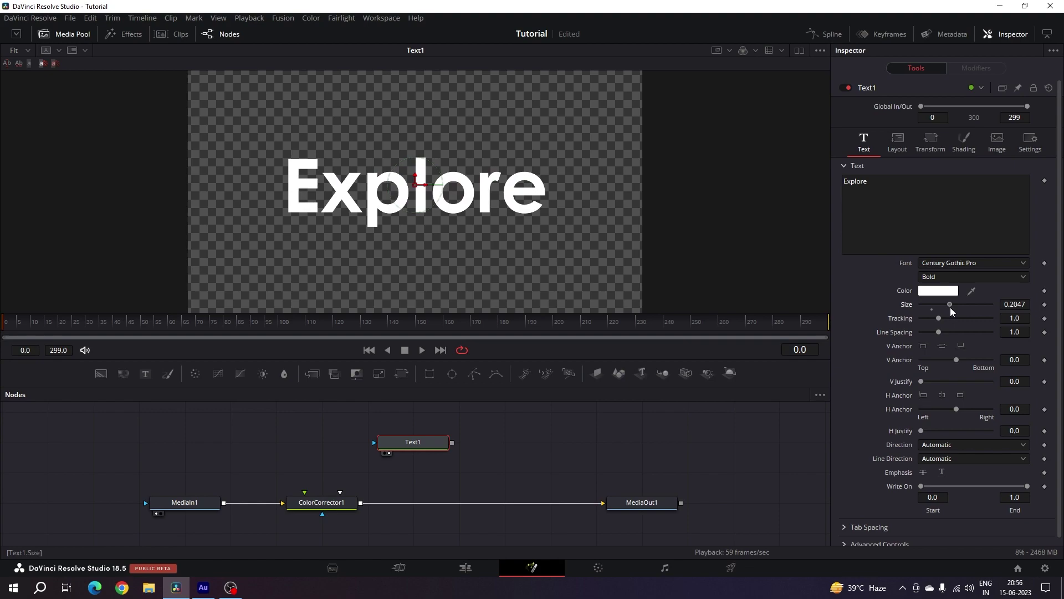
click(1016, 305)
text(0.2)
key(Tab)
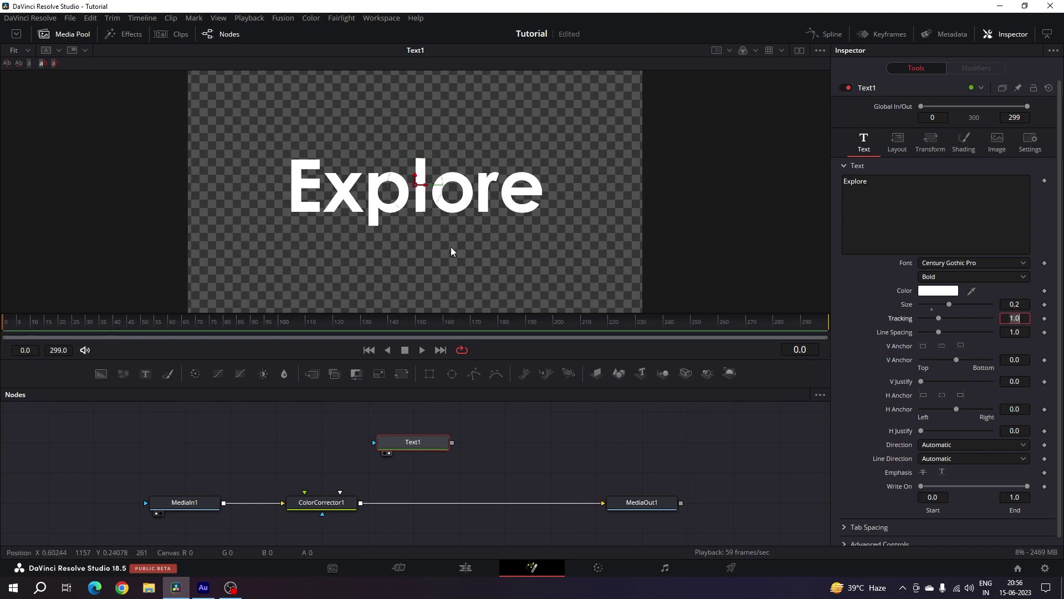
click(530, 429)
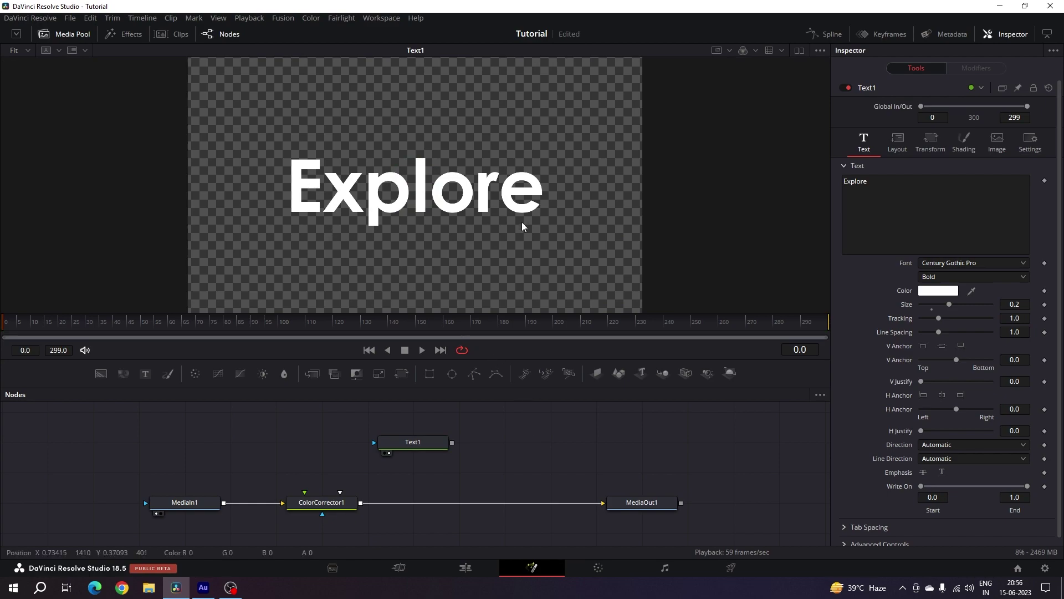
Step: Insert a Merge node between ColorCorrector1 and MediaOut1 with Text1 as its foreground, and display MediaOut1 in the viewer
scroll(499, 482, down, 1)
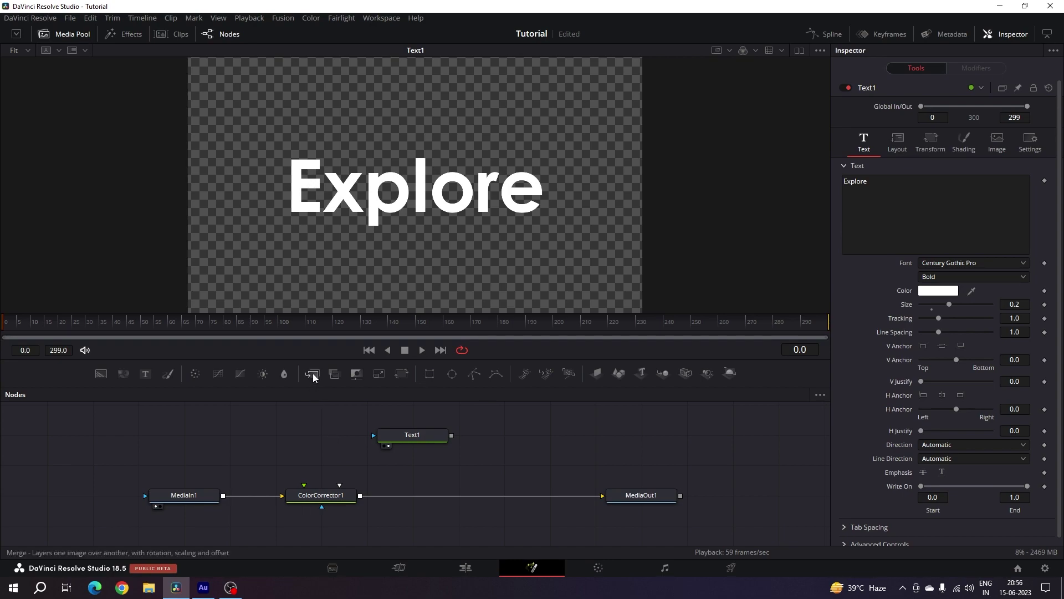
drag(314, 378, 552, 468)
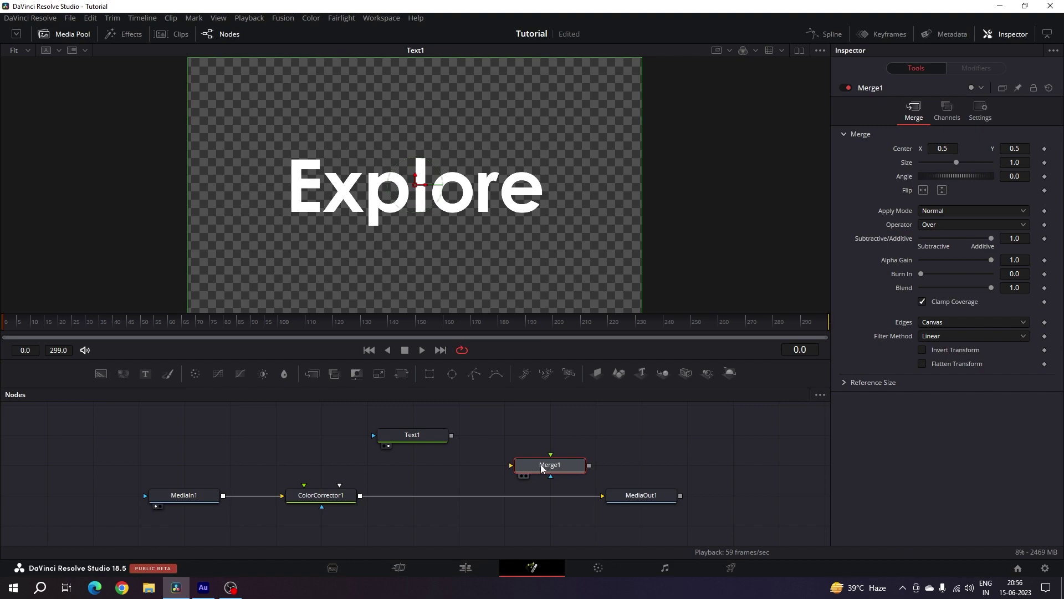
drag(545, 468, 454, 495)
click(441, 498)
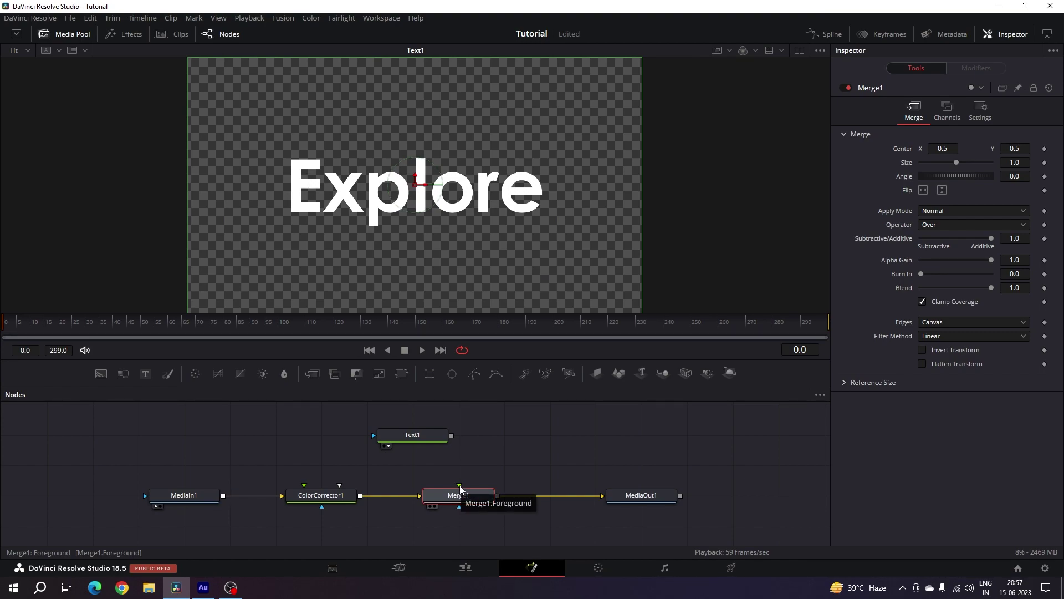
drag(459, 488, 460, 435)
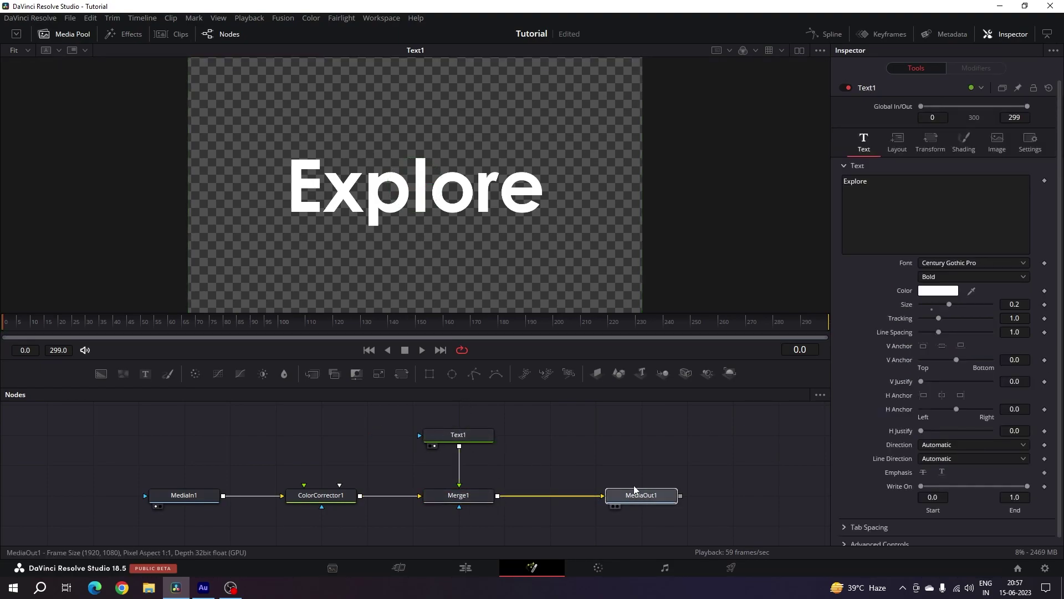
drag(637, 493, 604, 183)
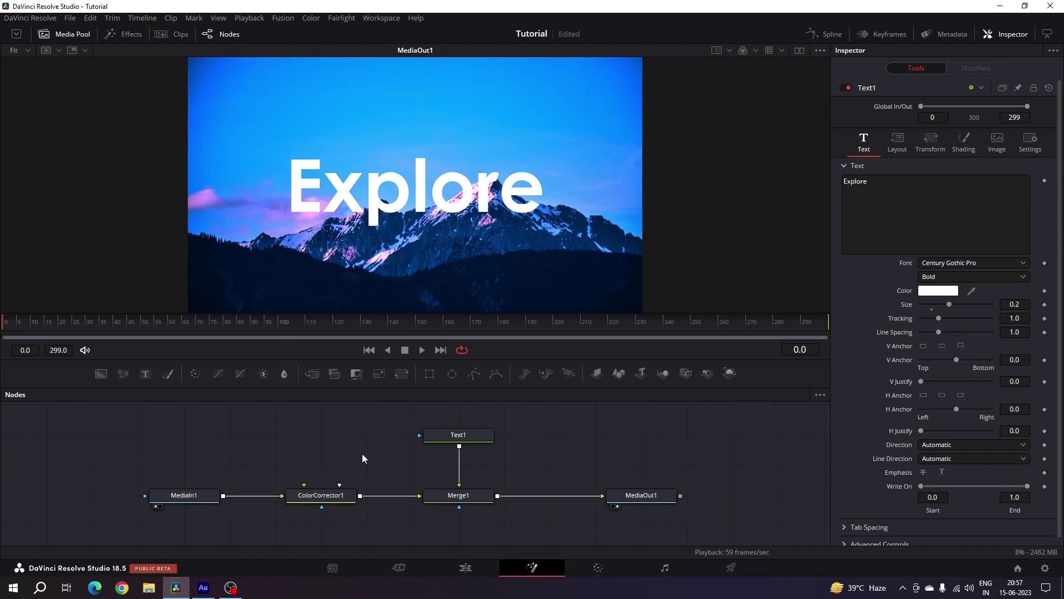
Step: Display ColorCorrector1, add a BSpline mask node and trace the mountain ridge from the image's left edge to its right edge
drag(320, 500, 416, 266)
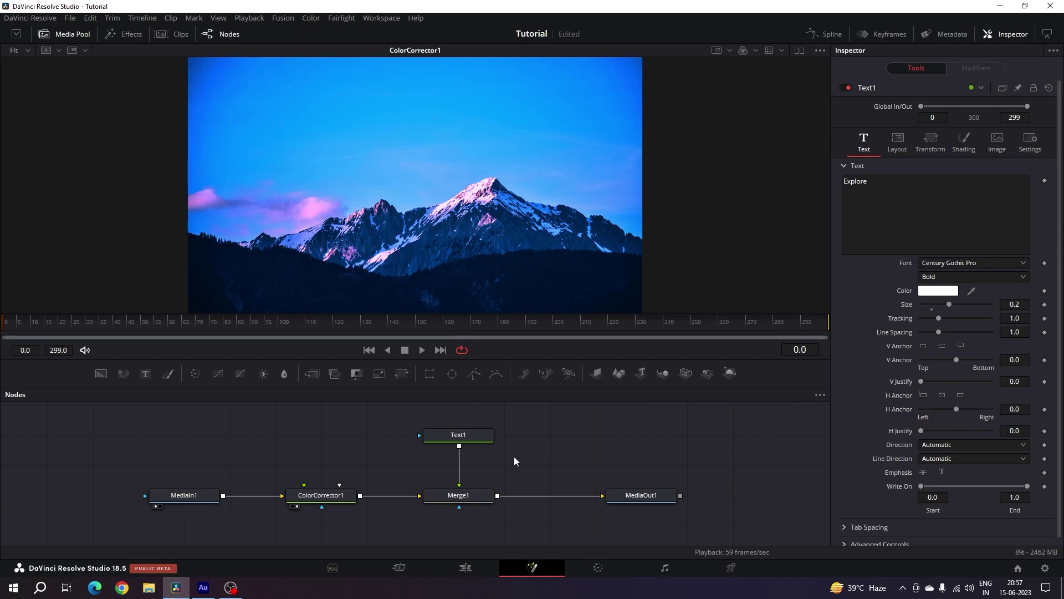
drag(497, 377, 335, 449)
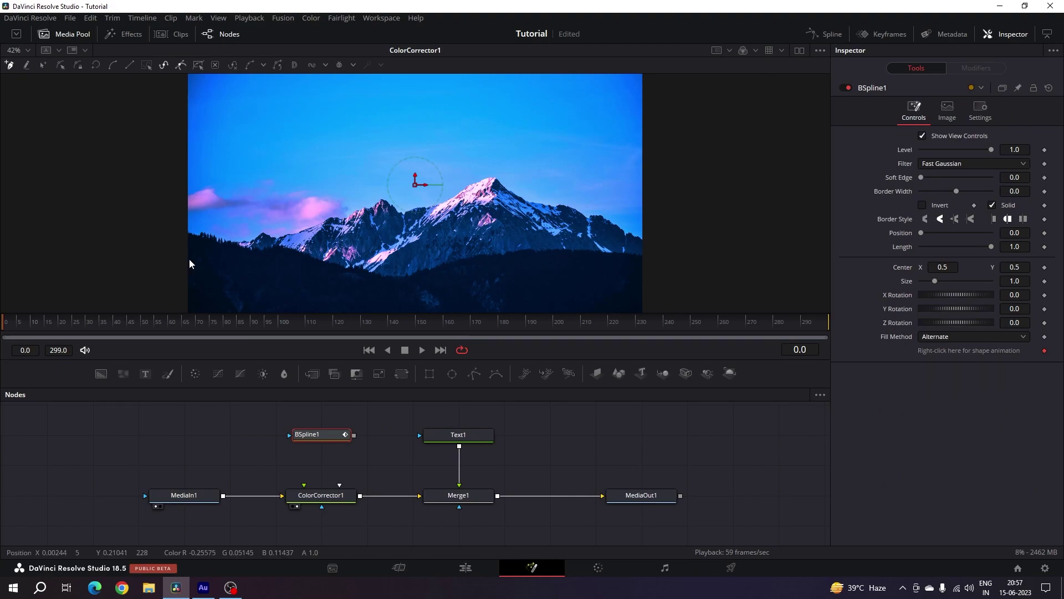
scroll(188, 258, up, 5)
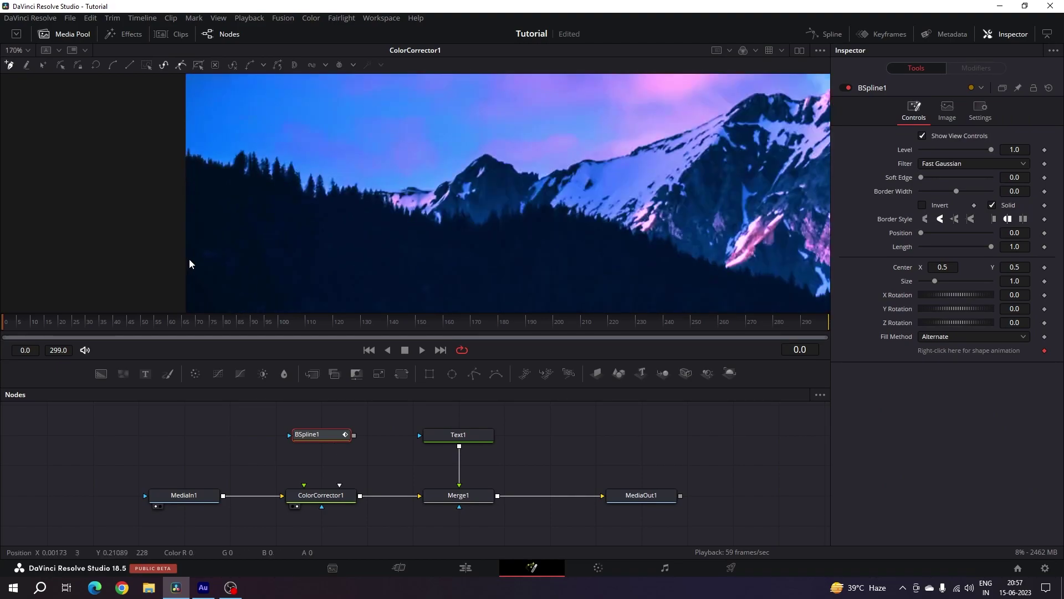
scroll(188, 258, up, 1)
scroll(231, 111, up, 1)
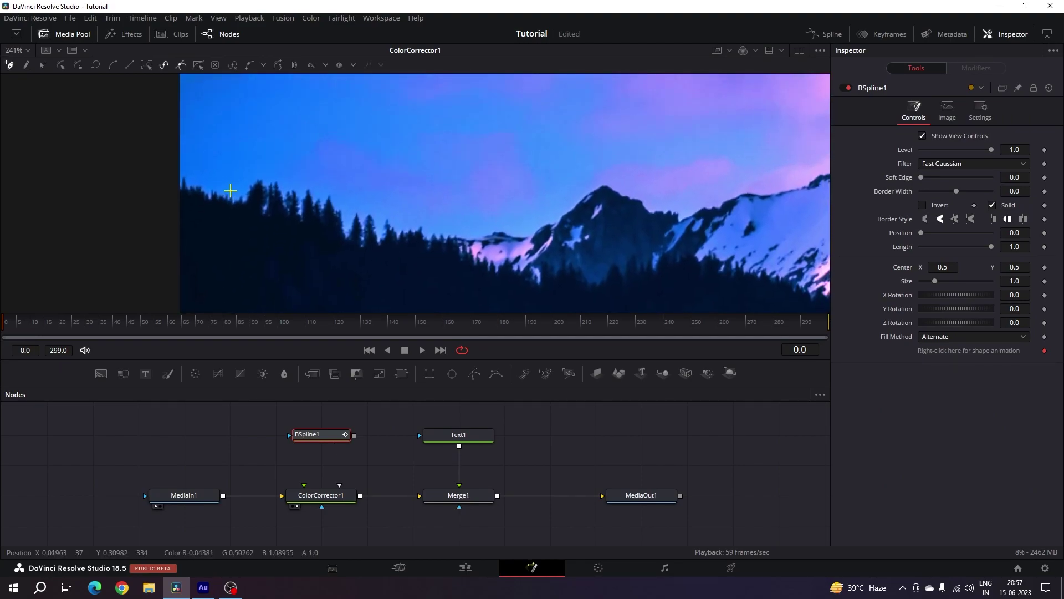
mouse_move(97, 183)
mouse_down()
mouse_move(242, 201)
mouse_move(283, 192)
mouse_move(363, 239)
mouse_move(373, 229)
mouse_move(430, 242)
mouse_move(556, 224)
mouse_move(432, 179)
mouse_move(514, 199)
mouse_move(563, 227)
mouse_move(655, 216)
mouse_move(369, 228)
mouse_move(486, 217)
mouse_move(555, 186)
mouse_move(300, 218)
mouse_move(459, 129)
mouse_move(366, 145)
mouse_move(553, 121)
mouse_move(481, 193)
mouse_move(581, 162)
mouse_move(678, 150)
mouse_move(425, 180)
mouse_move(502, 153)
mouse_move(638, 255)
mouse_move(504, 218)
mouse_move(583, 230)
mouse_move(393, 197)
mouse_move(505, 180)
mouse_move(453, 181)
mouse_move(502, 165)
mouse_move(405, 206)
mouse_move(486, 165)
mouse_move(648, 125)
mouse_move(473, 161)
mouse_move(570, 166)
mouse_move(491, 233)
mouse_move(400, 206)
mouse_move(510, 271)
mouse_move(354, 233)
mouse_move(599, 240)
mouse_move(353, 222)
mouse_move(457, 294)
mouse_move(542, 269)
mouse_move(517, 239)
mouse_move(556, 267)
mouse_move(433, 238)
mouse_move(518, 284)
mouse_move(504, 245)
mouse_move(548, 229)
mouse_move(598, 266)
mouse_up()
scroll(554, 224, up, 2)
scroll(660, 213, up, 2)
scroll(580, 268, down, 6)
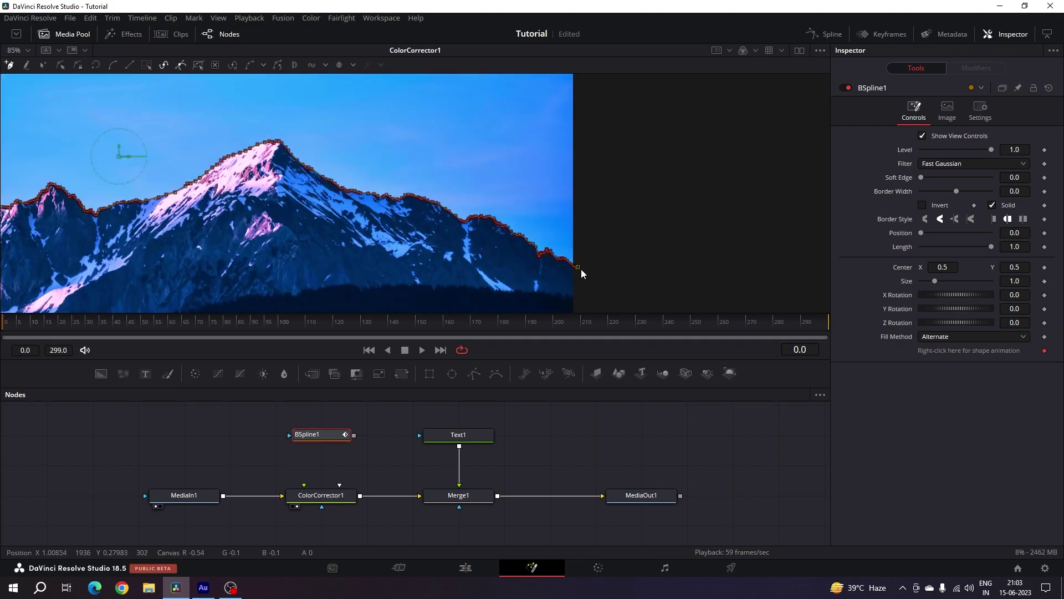
Step: Close the BSpline outline around the mountains with points just outside the image's lower right and lower left corners
scroll(624, 188, down, 5)
click(641, 256)
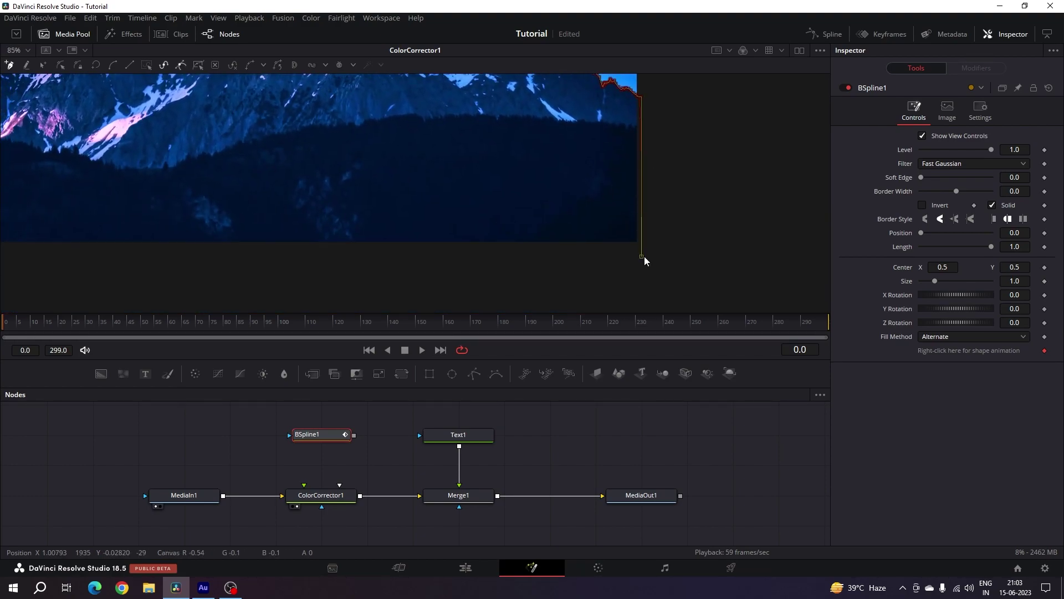
scroll(671, 251, left, 5)
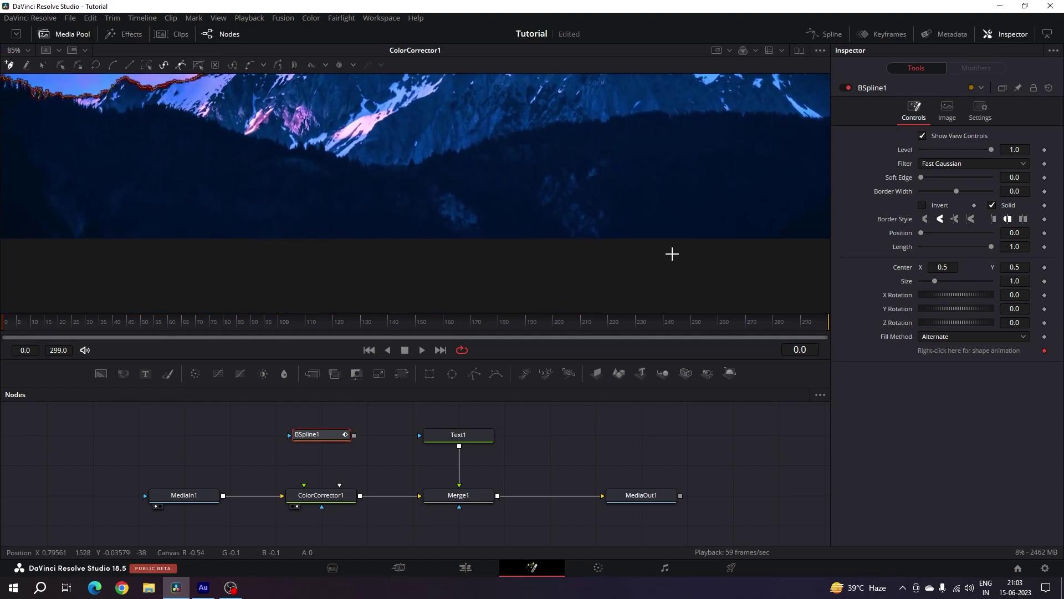
scroll(569, 275, left, 2)
click(323, 244)
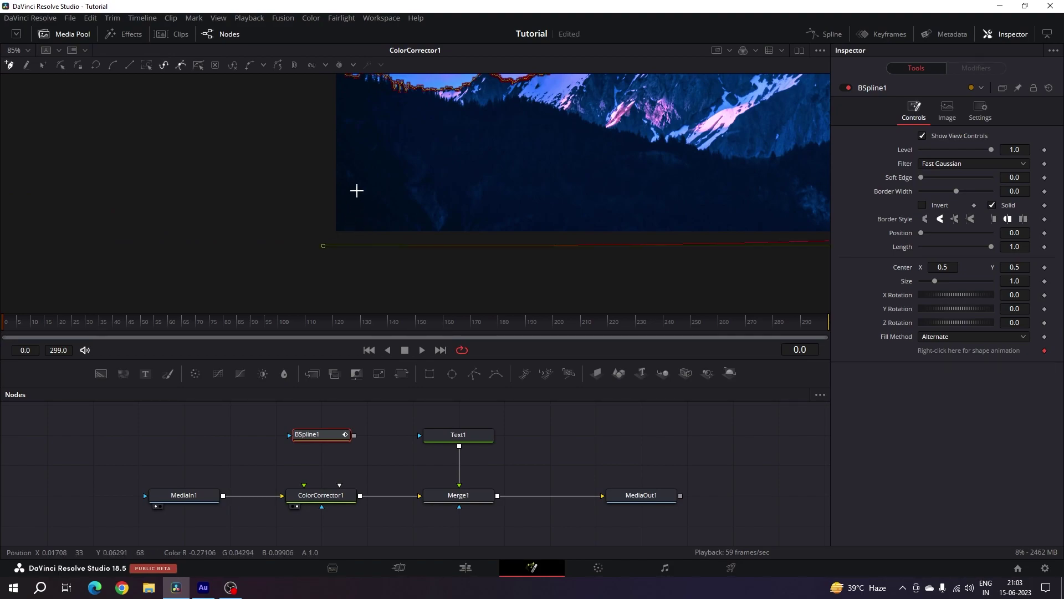
scroll(353, 178, up, 3)
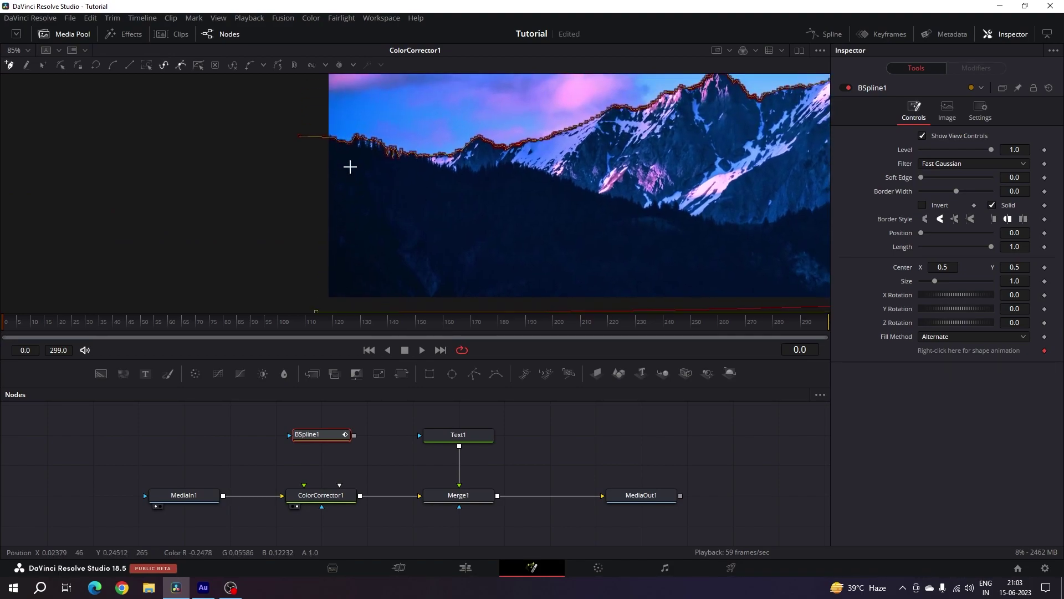
click(299, 137)
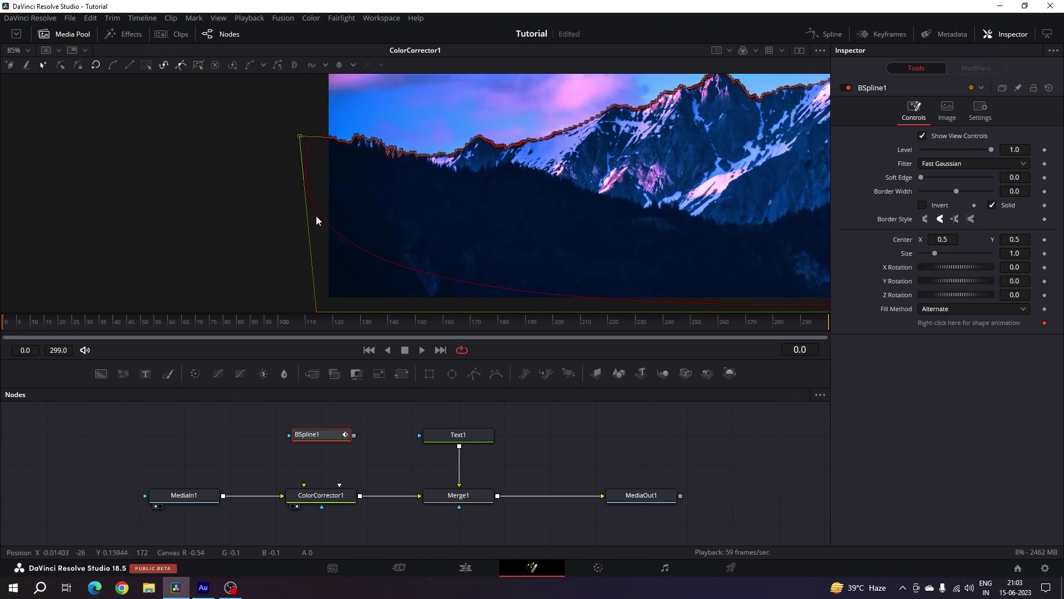
Step: Tighten the BSpline curve into sharp corners at its lower left and lower right points
scroll(285, 167, down, 2)
scroll(285, 166, right, 1)
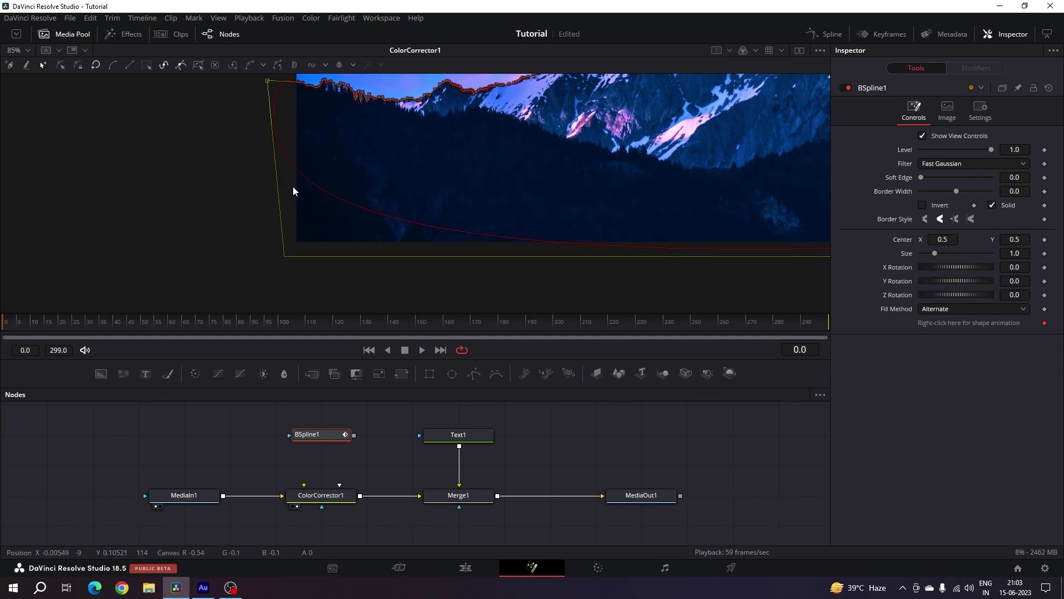
click(291, 257)
scroll(364, 271, right, 10)
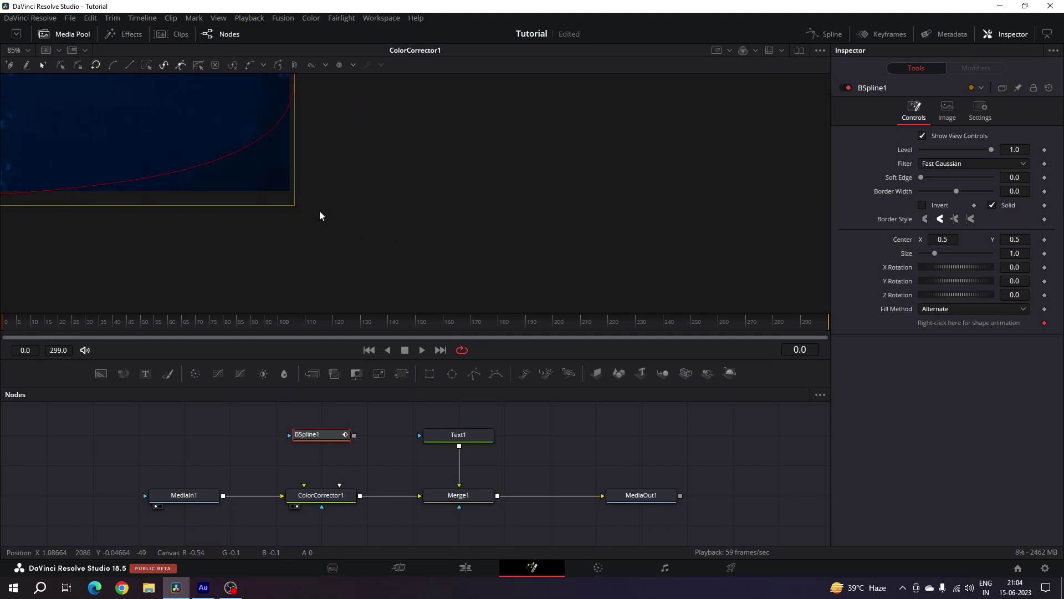
click(295, 193)
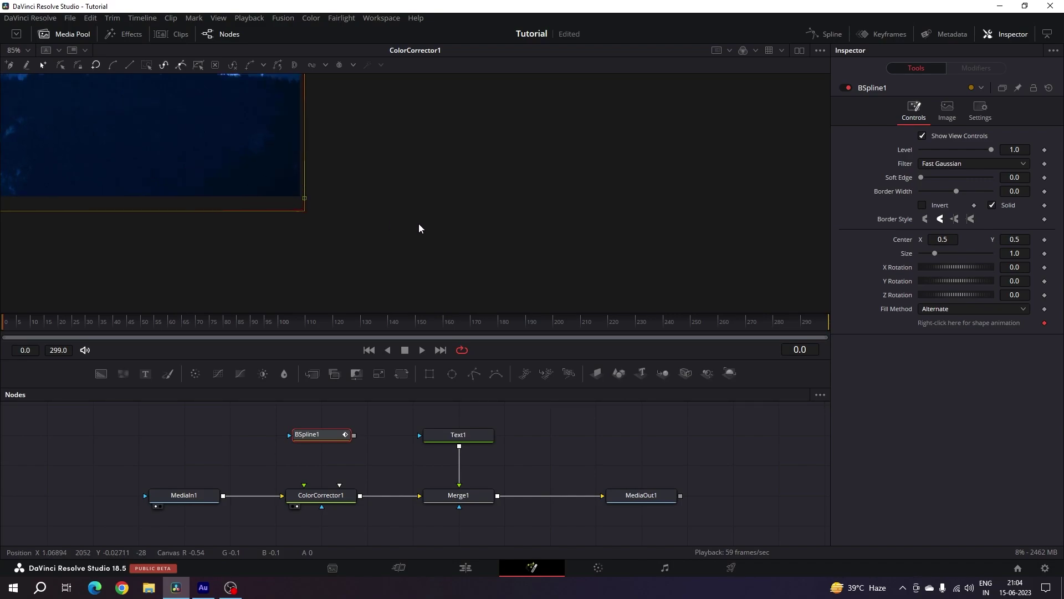
Step: Connect BSpline1 to Text1 as its mask and display MediaOut1 in the viewer
scroll(386, 222, left, 10)
scroll(507, 172, down, 3)
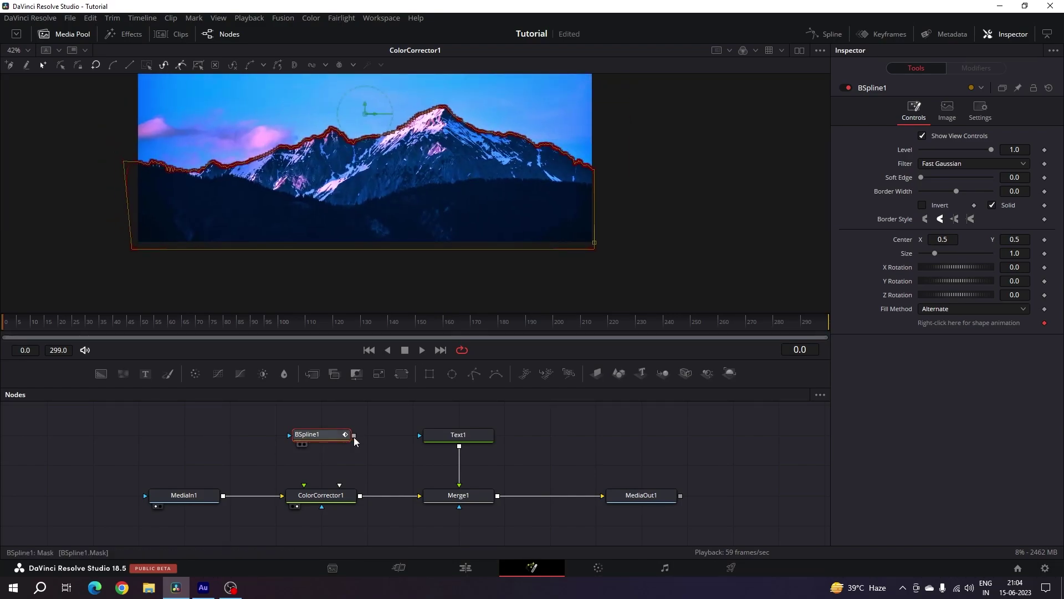
drag(353, 434, 480, 439)
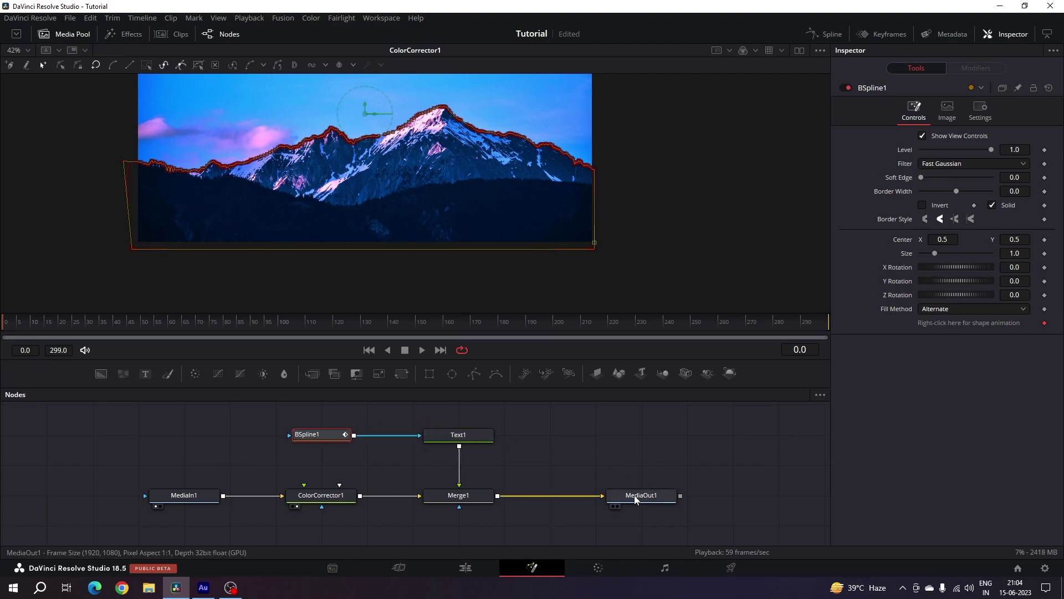
drag(635, 500, 641, 262)
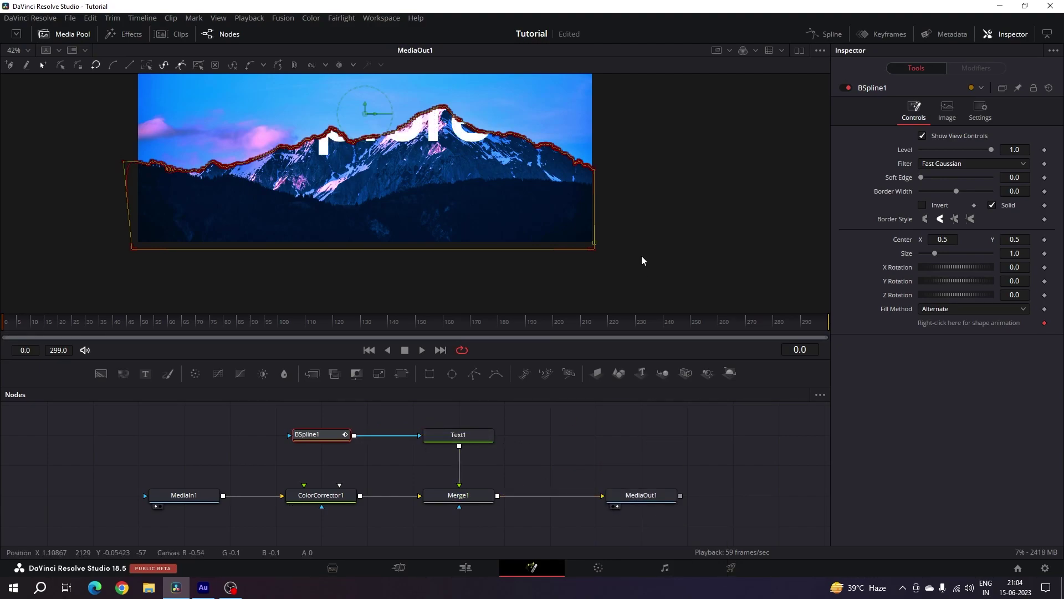
Step: Invert the BSpline1 mask so the title is hidden behind the mountains
click(550, 428)
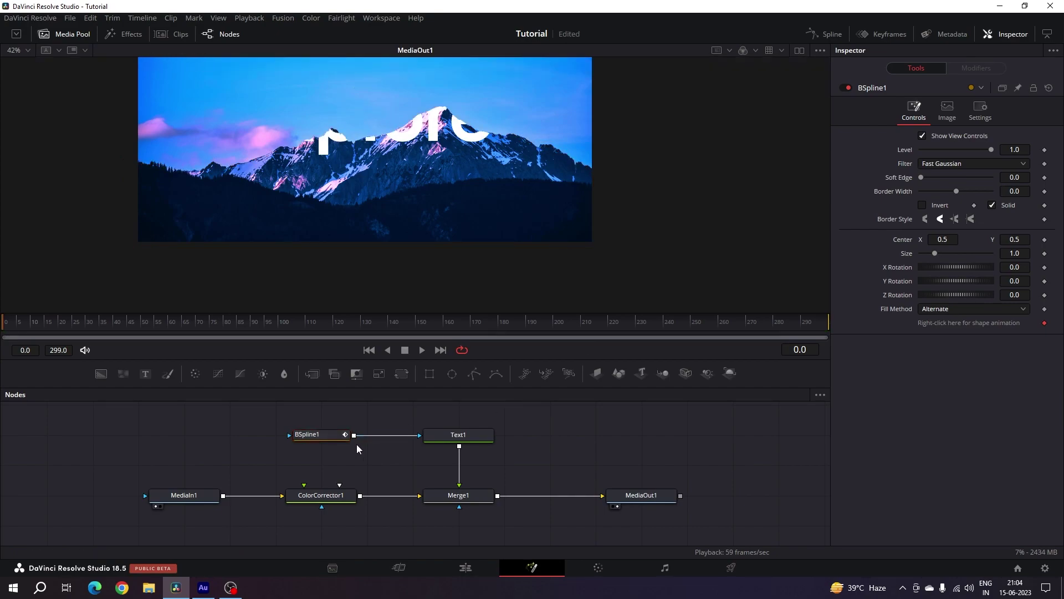
click(329, 441)
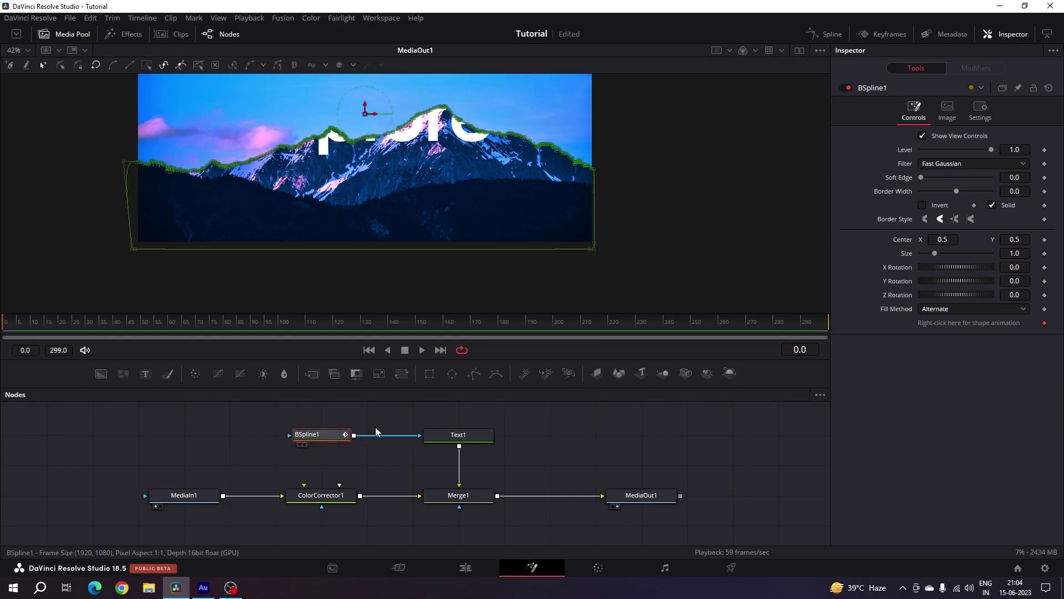
click(933, 208)
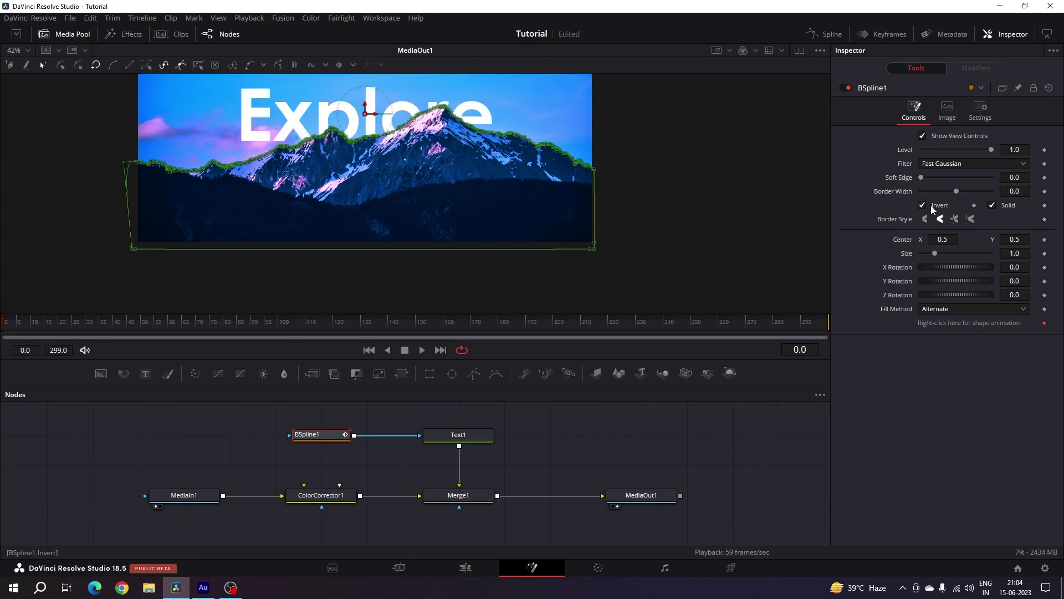
click(338, 446)
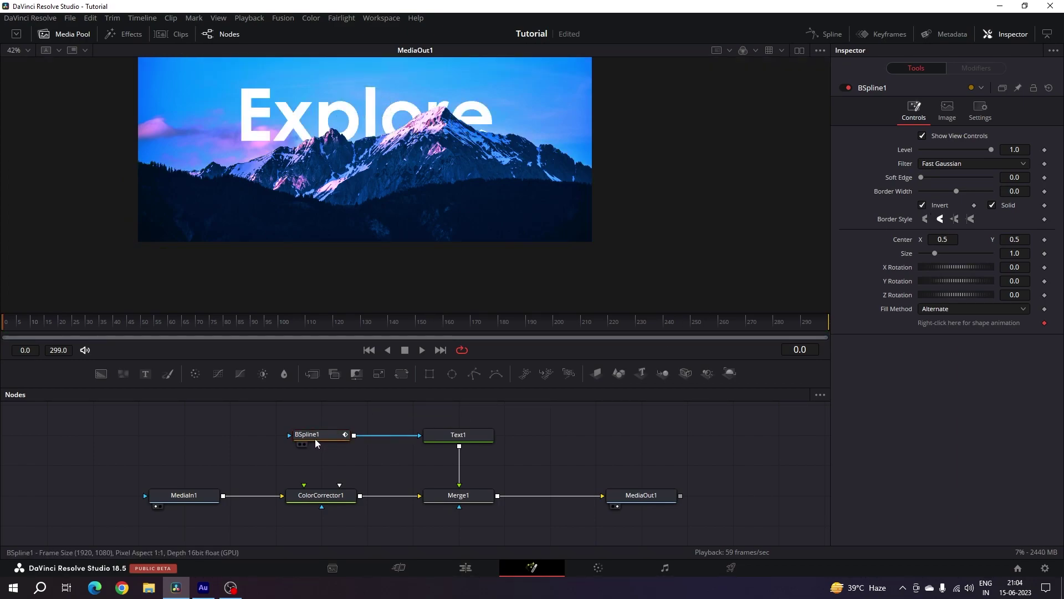
Step: Set BSpline1's Soft Edge to 0.003 while checking the ridge up close, and fit the whole image in the viewer
click(320, 440)
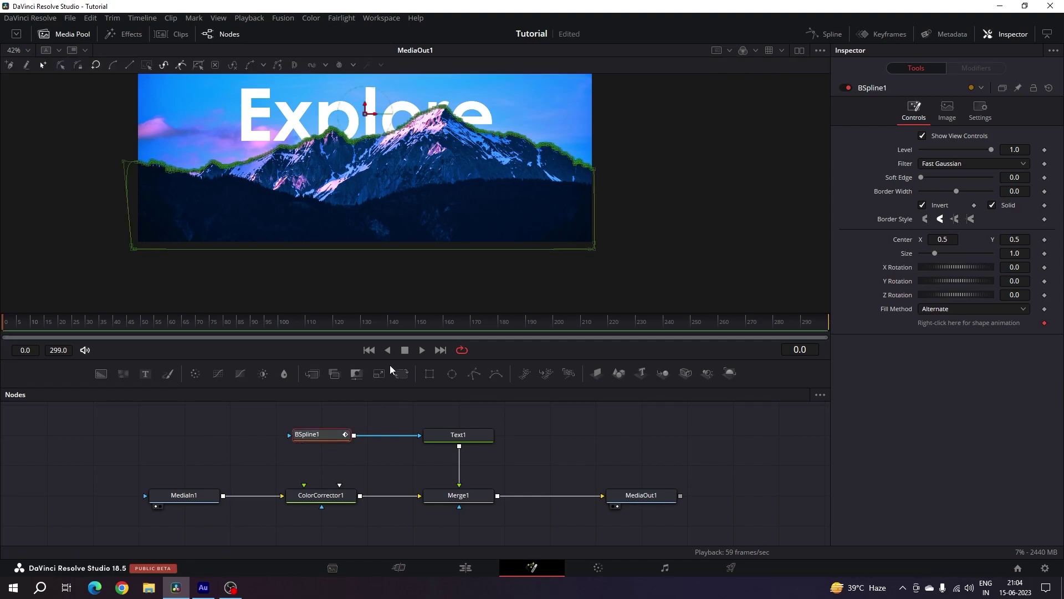
scroll(432, 160, up, 2)
scroll(431, 160, up, 3)
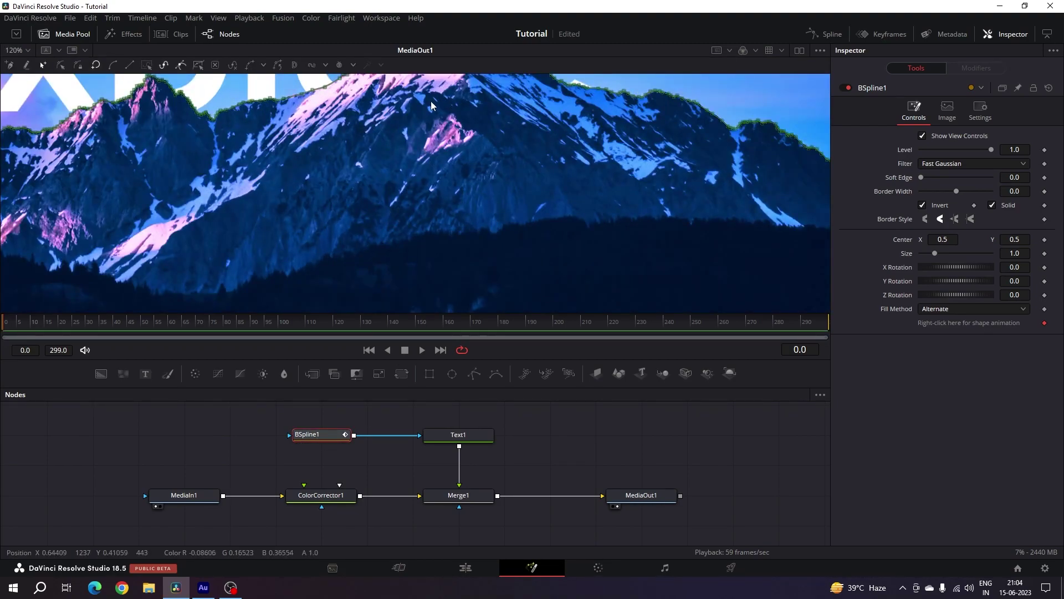
scroll(443, 178, down, 2)
scroll(474, 226, up, 5)
scroll(474, 226, up, 3)
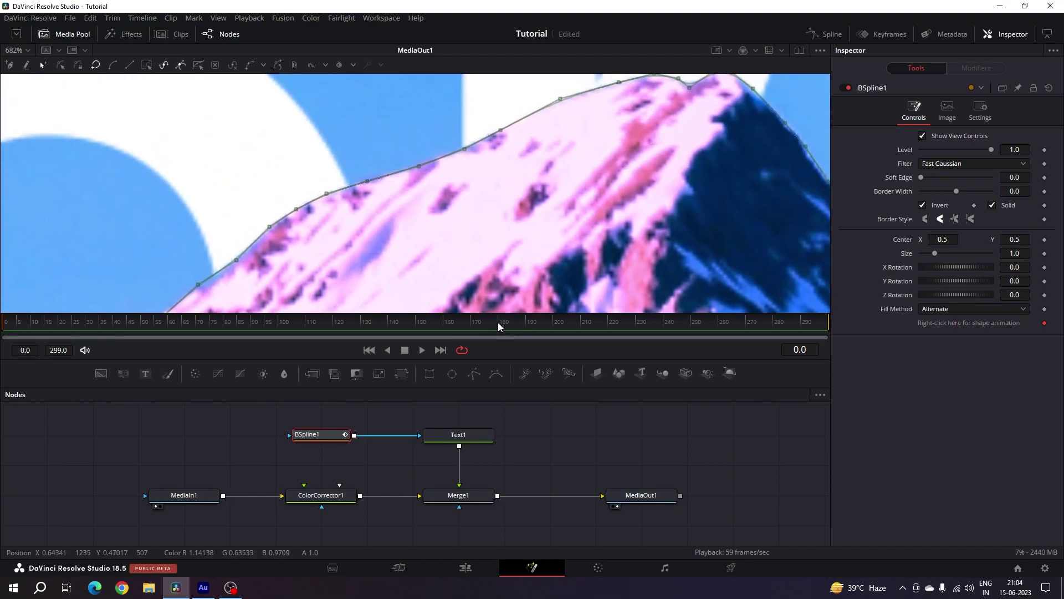
drag(289, 226, 422, 197)
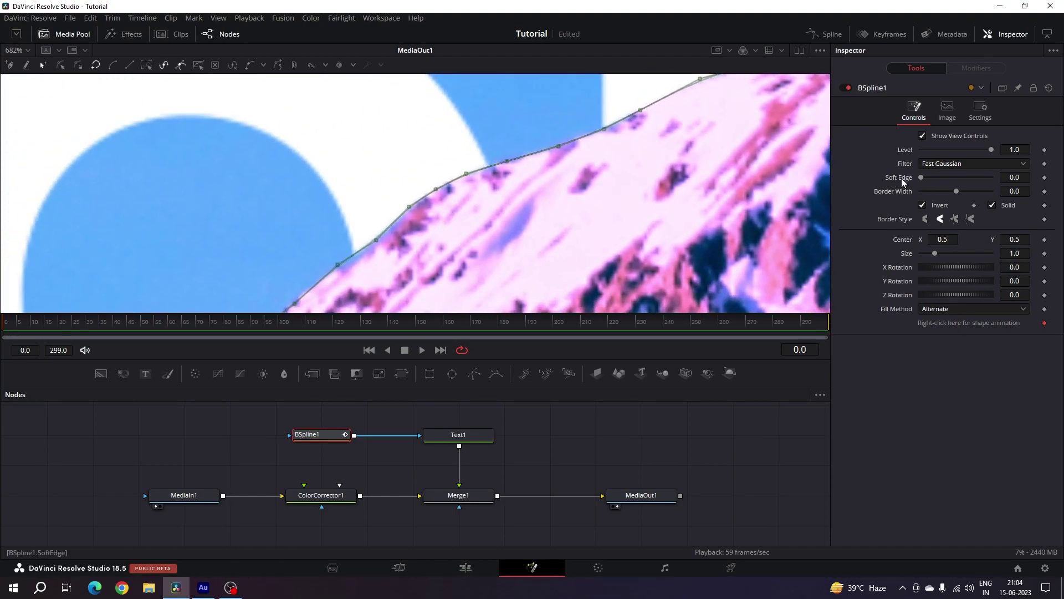
drag(922, 182, 924, 182)
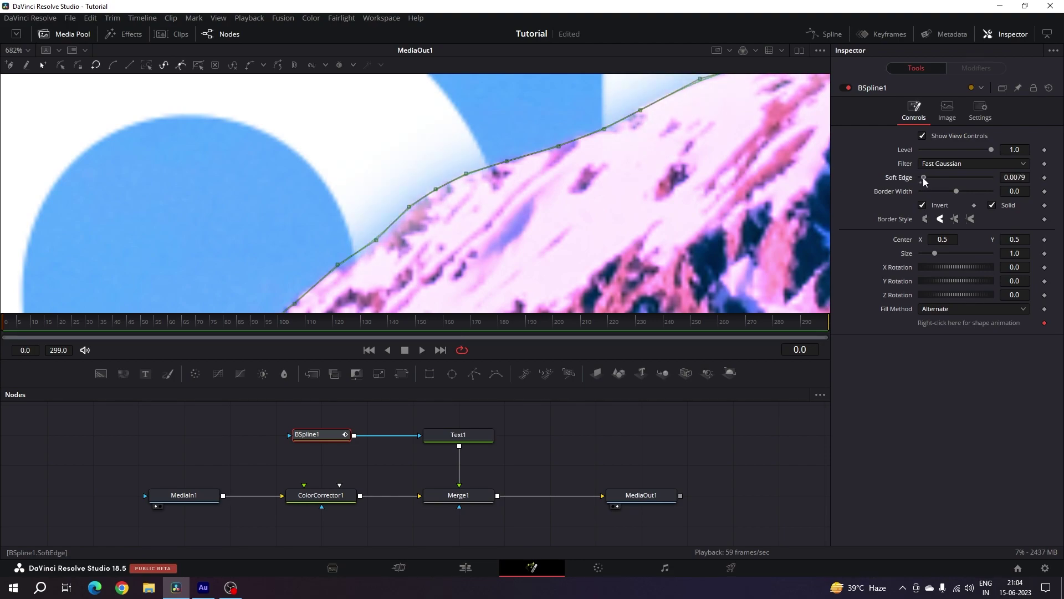
click(1027, 177)
text(0.003)
key(Return)
scroll(443, 196, down, 5)
scroll(443, 196, down, 2)
click(17, 50)
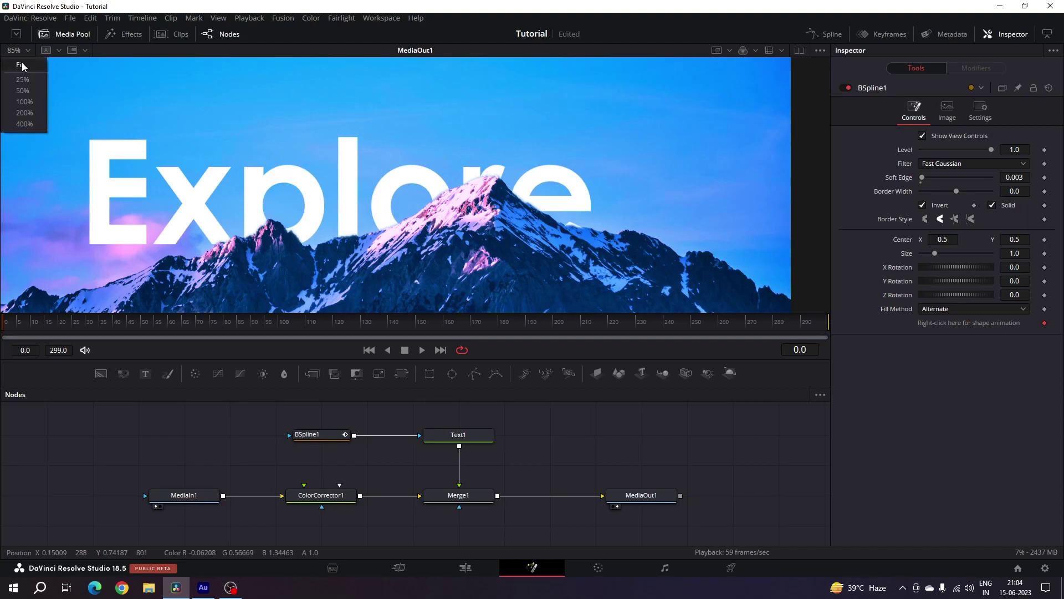
click(21, 64)
scroll(557, 445, up, 1)
scroll(551, 439, down, 1)
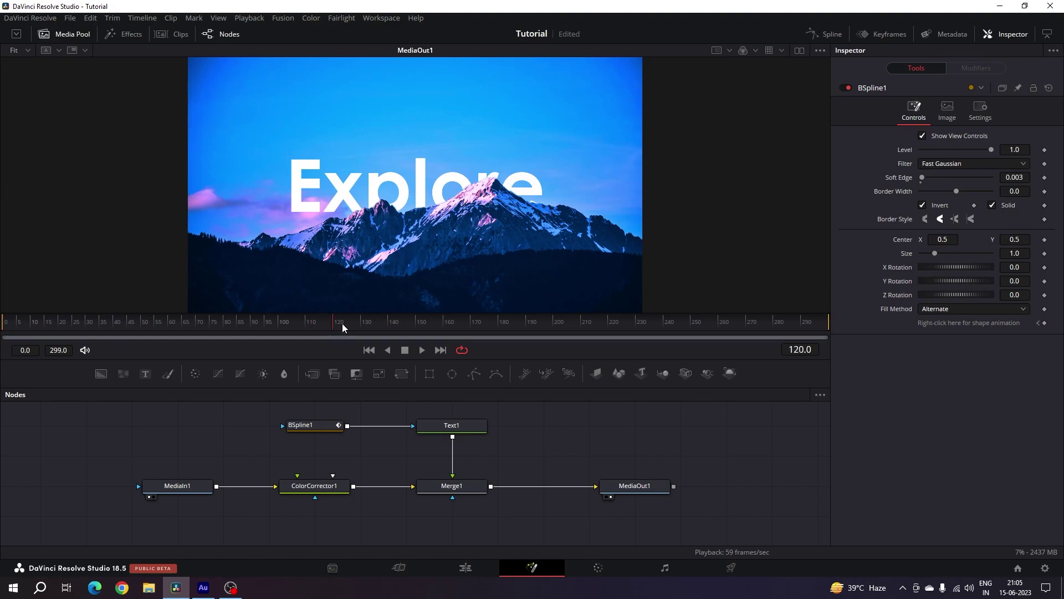
Step: Remove the BSpline1Polyline shape animation from BSpline1
click(312, 427)
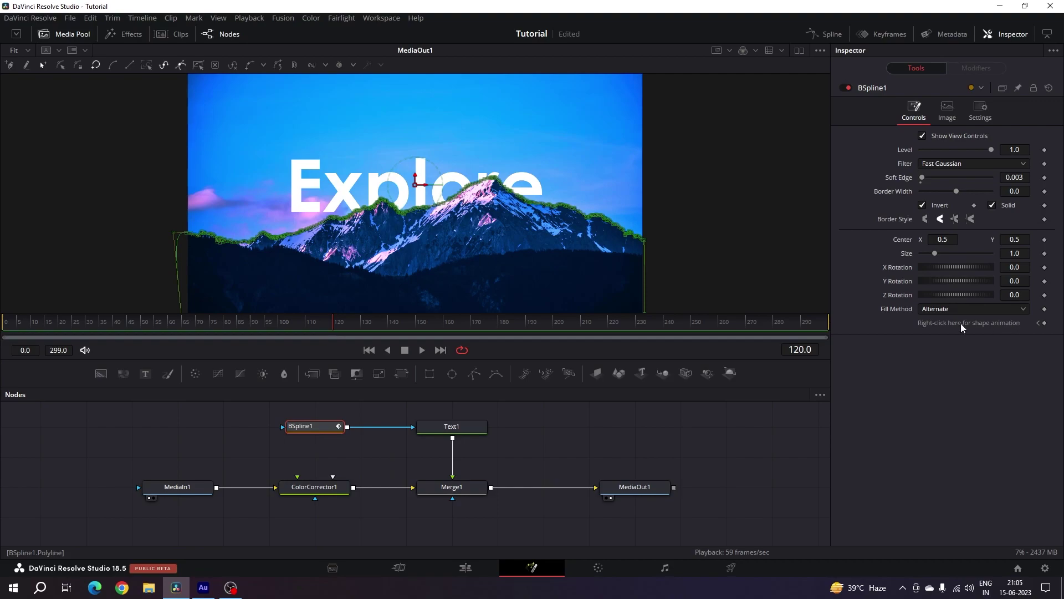
right_click(943, 323)
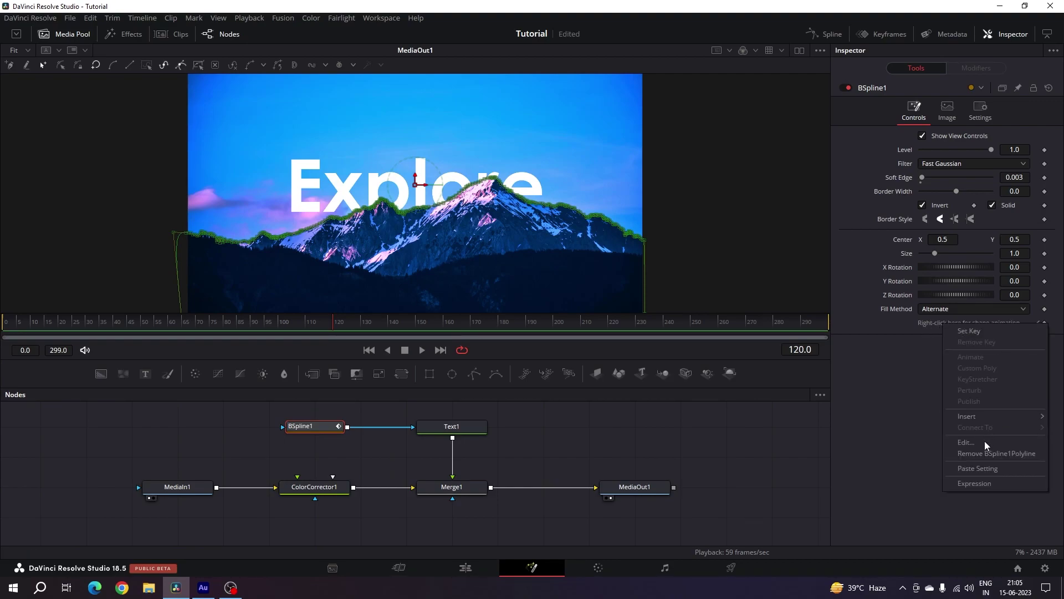
click(1009, 454)
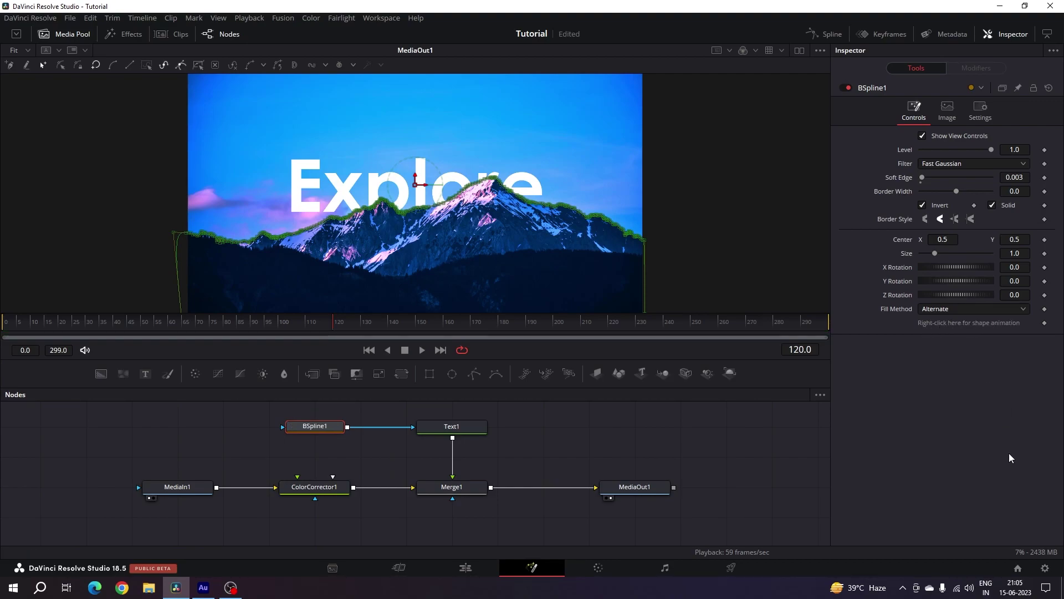
click(390, 451)
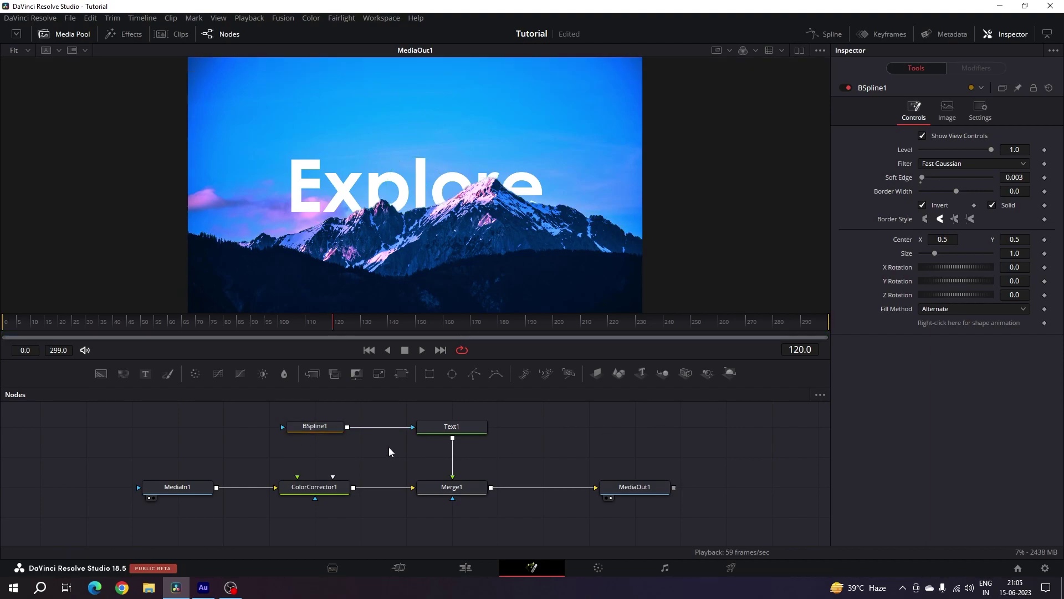
Step: With the playhead at frame 120, set Text1's layout Center Y to 0.57 and animate its center with a path
click(470, 429)
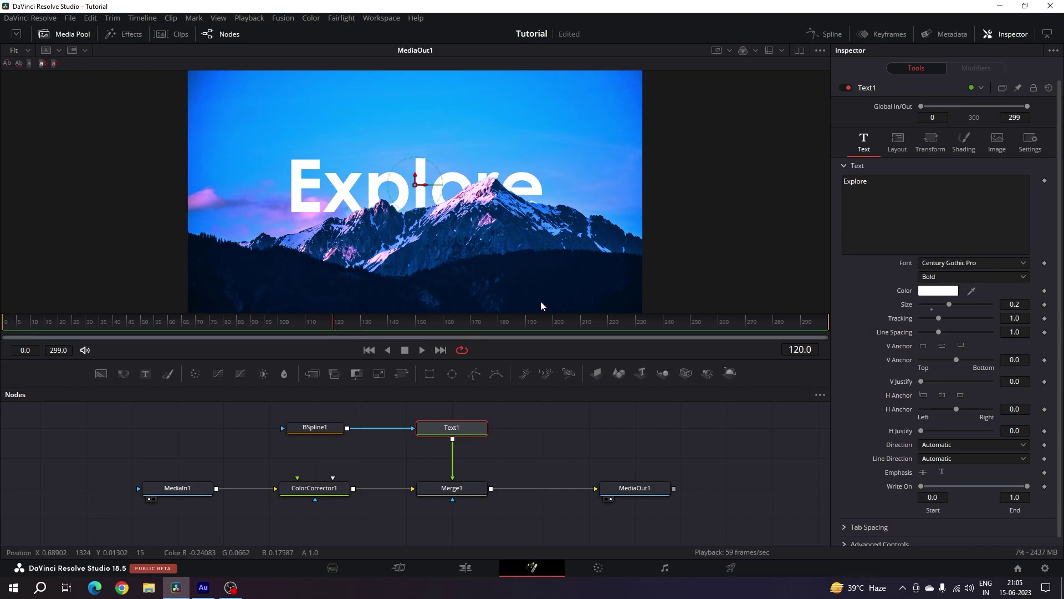
click(898, 145)
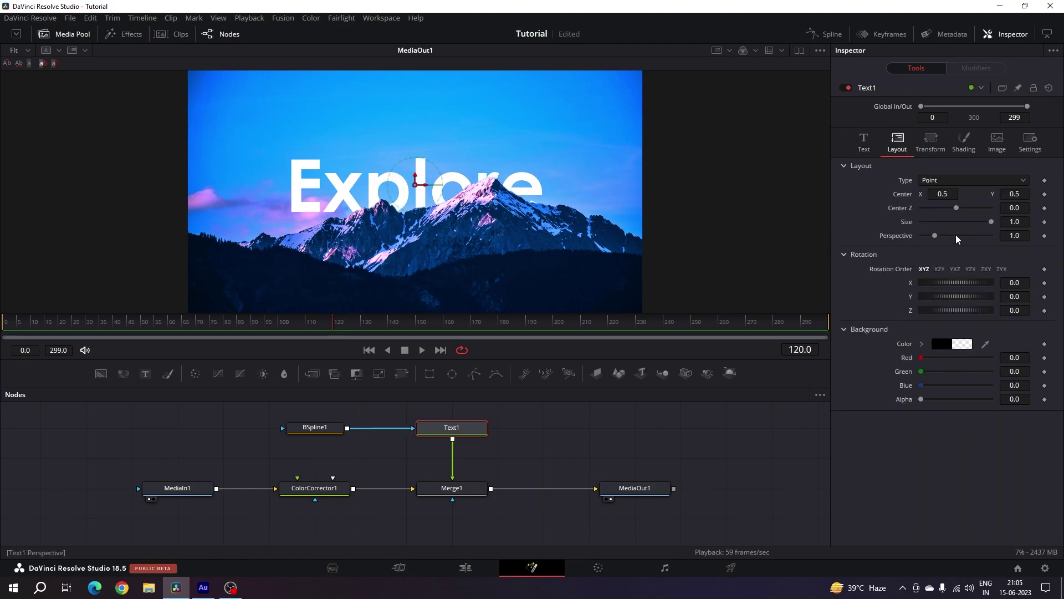
drag(415, 182, 416, 167)
click(1023, 194)
text(0.57)
key(Tab)
right_click(905, 196)
click(945, 205)
Step: At frame 0, move the "Explore" text down behind the mountains to a Center Y of about 0.17 and scrub through the motion
drag(335, 327, 5, 347)
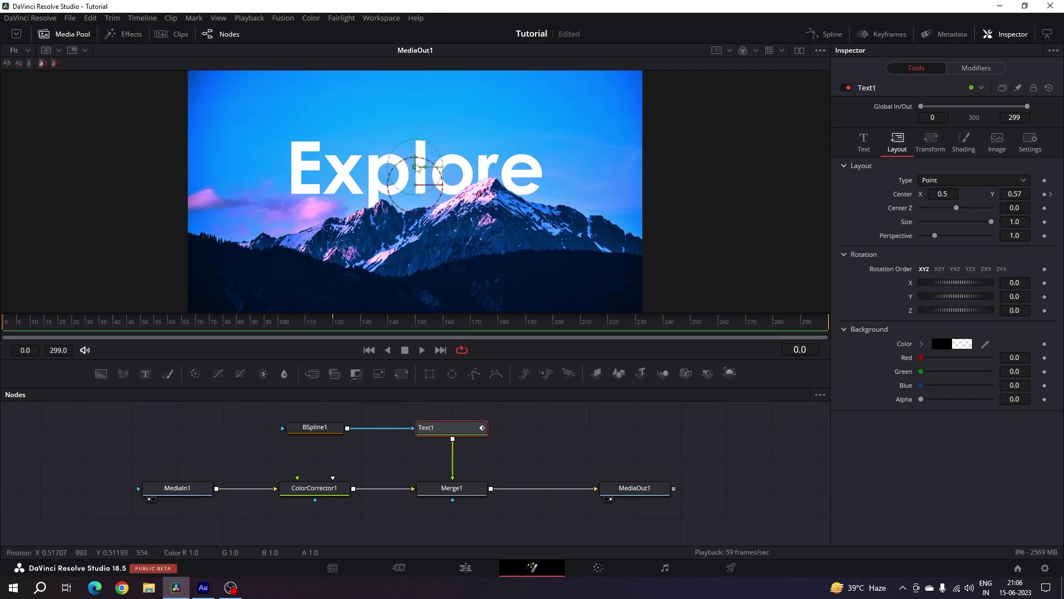
drag(417, 166, 410, 225)
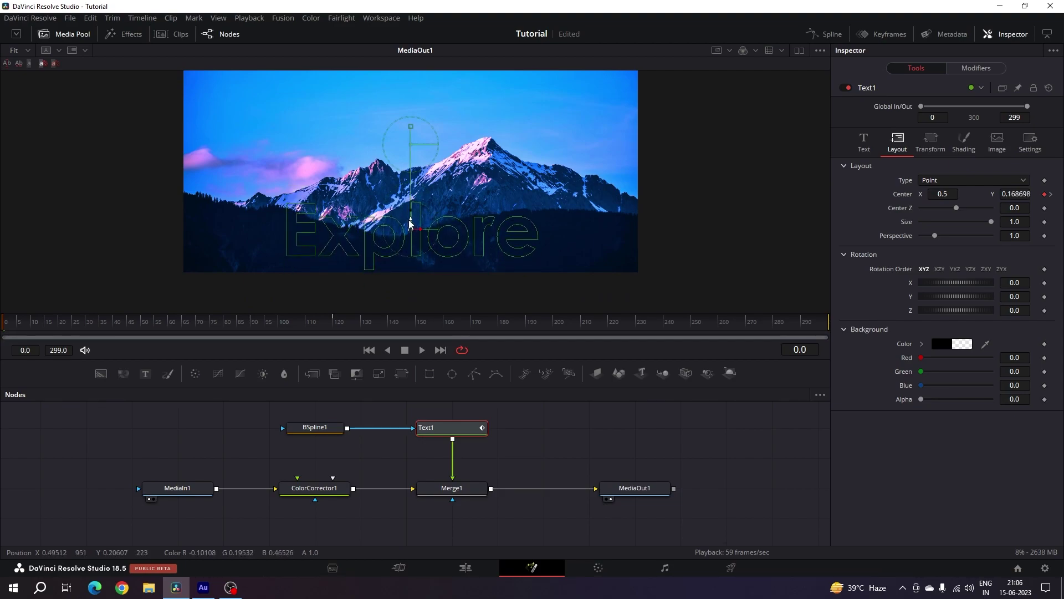
drag(26, 327, 288, 319)
scroll(332, 311, up, 2)
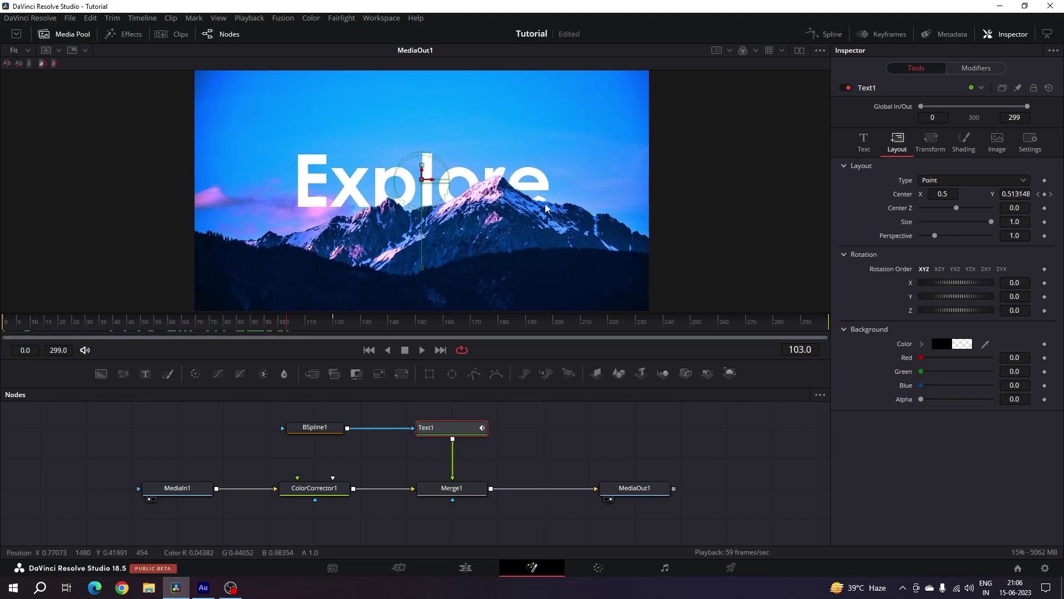
Step: Display Text1's Displacement curve fitted in the Spline editor and smooth both of its keyframes
click(815, 34)
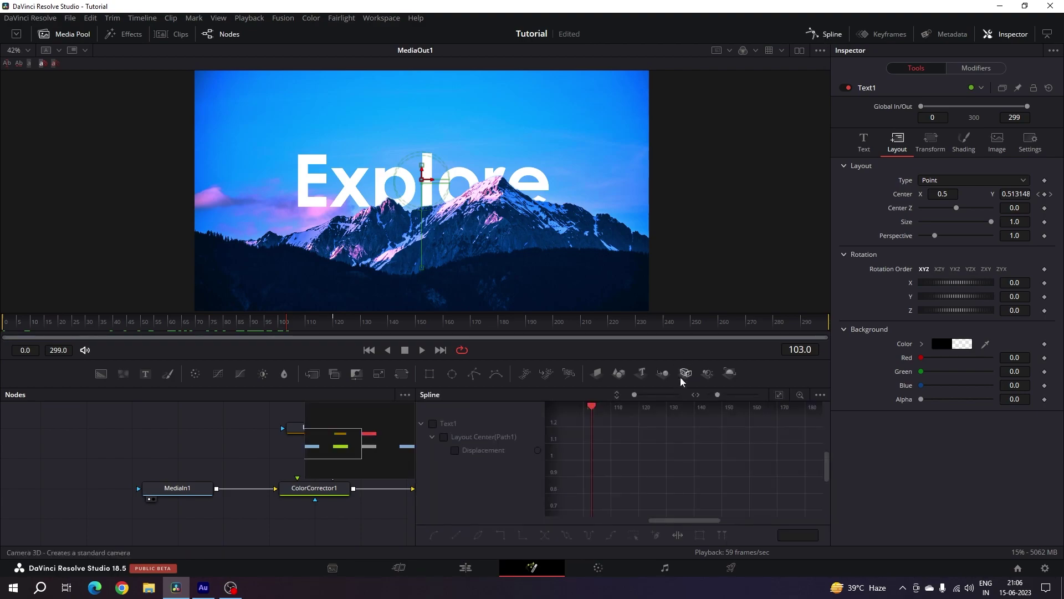
key(F4)
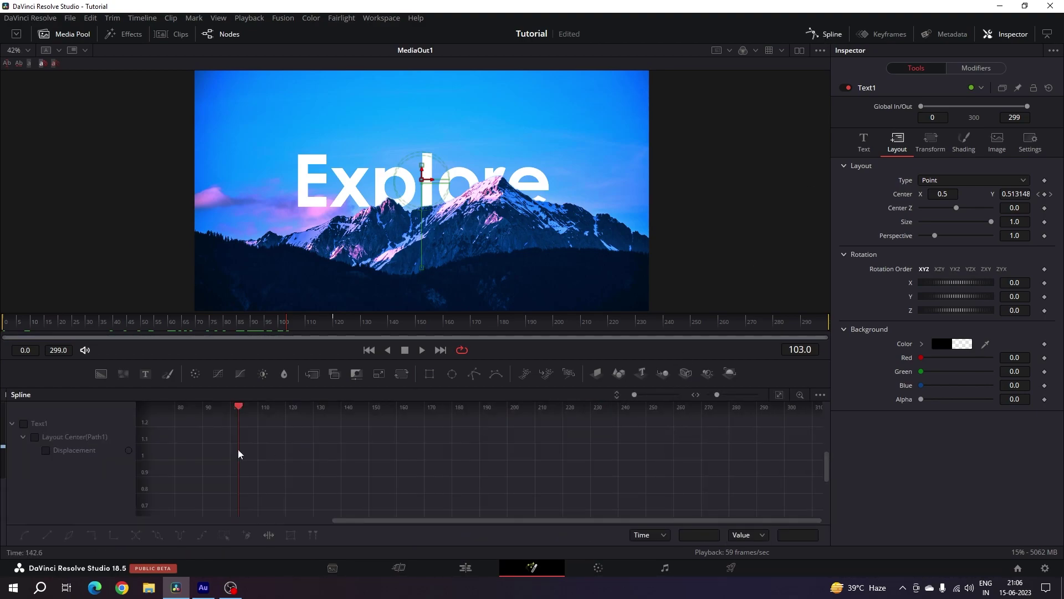
click(24, 424)
click(780, 394)
drag(781, 419, 196, 521)
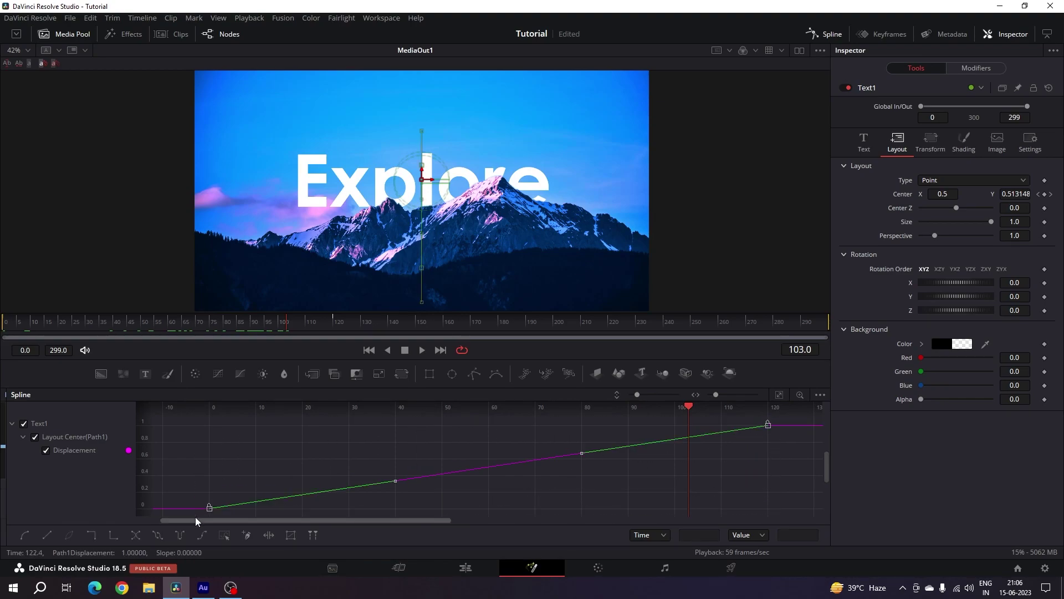
key(shift+s)
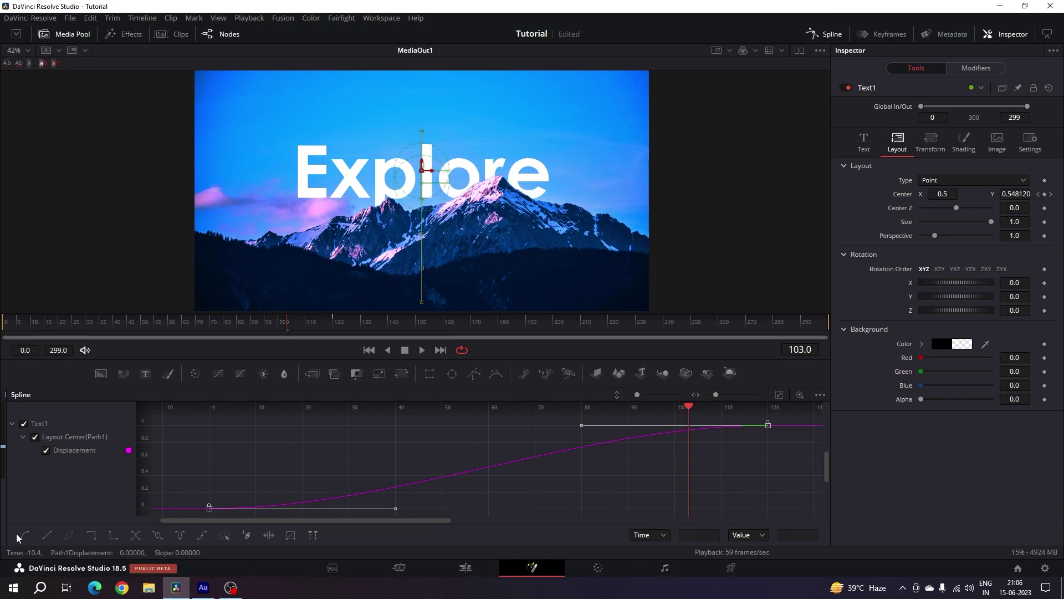
Step: Extend the end keyframe's curve handle back to frame 0, shorten the start keyframe's handle to about frame 20, and preview the animation
drag(580, 430, 208, 431)
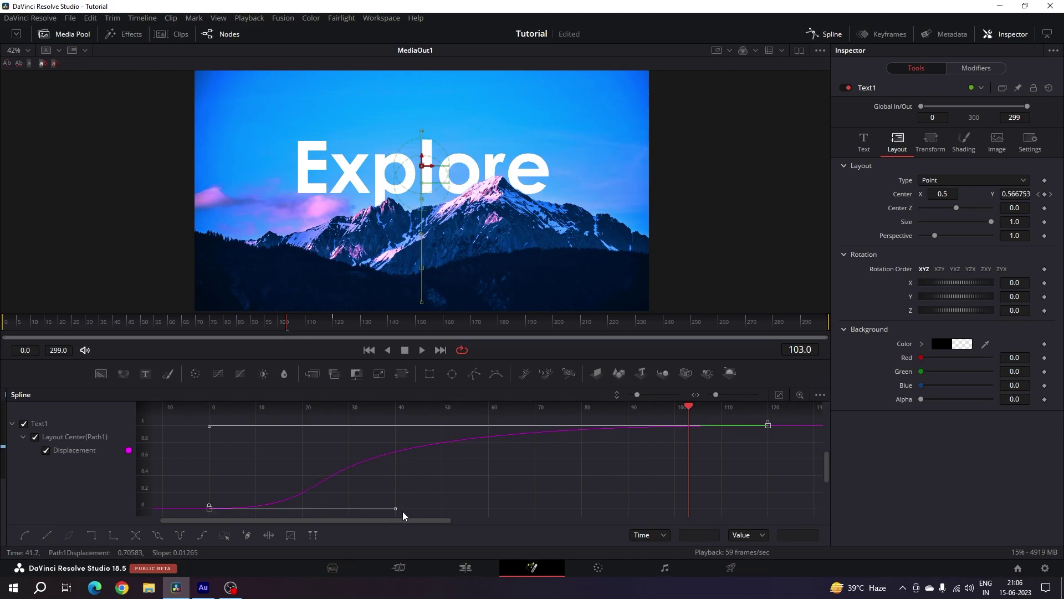
drag(393, 511, 300, 510)
click(369, 350)
key(space)
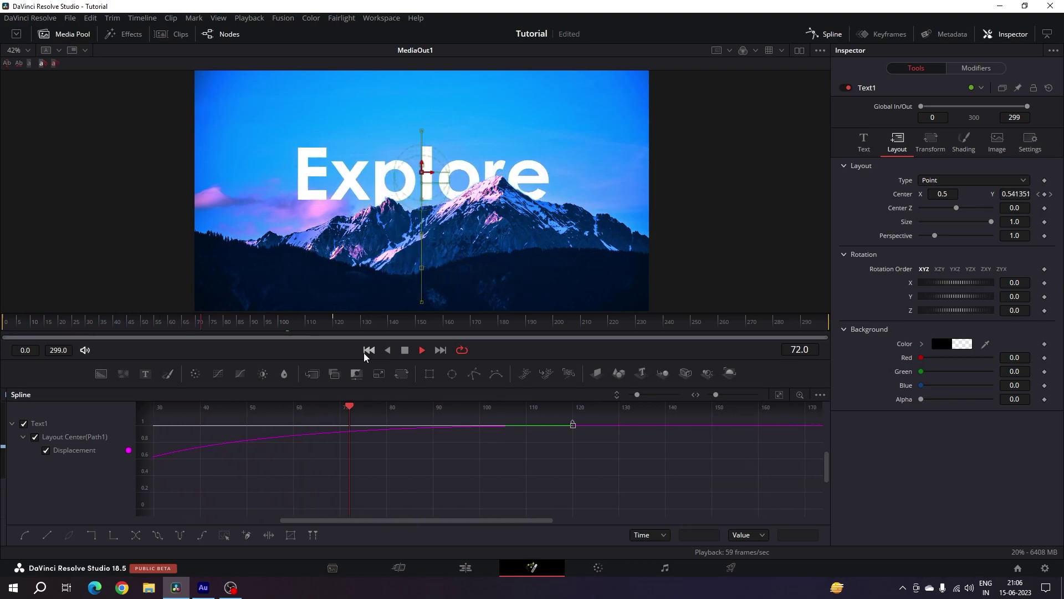
key(space)
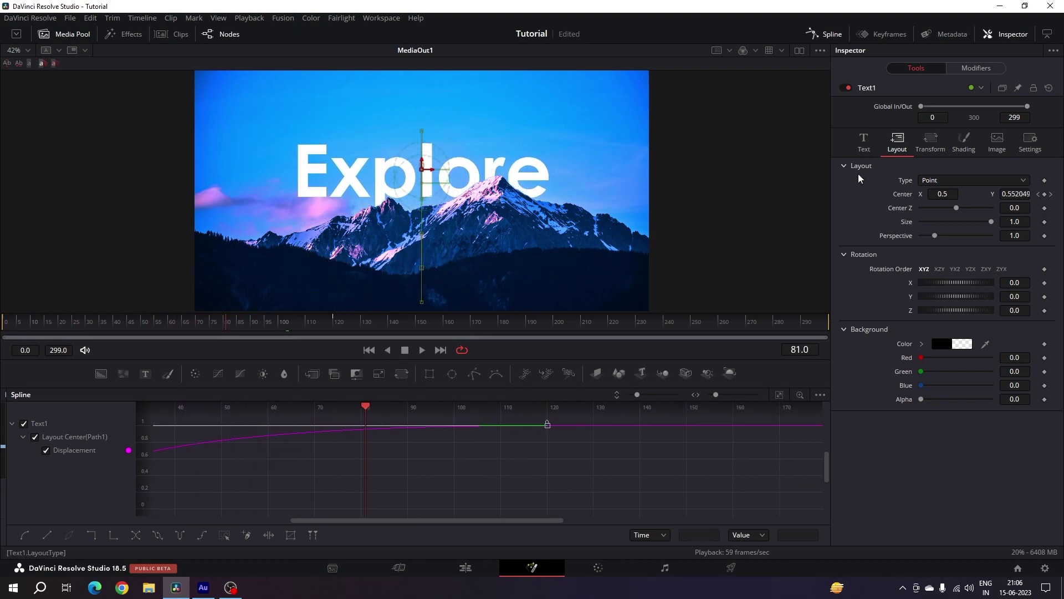
Step: Close the Spline editor and regroup the nodes closely after MediaIn1, leaving a wide gap between Merge1 and MediaOut1
click(831, 35)
click(550, 453)
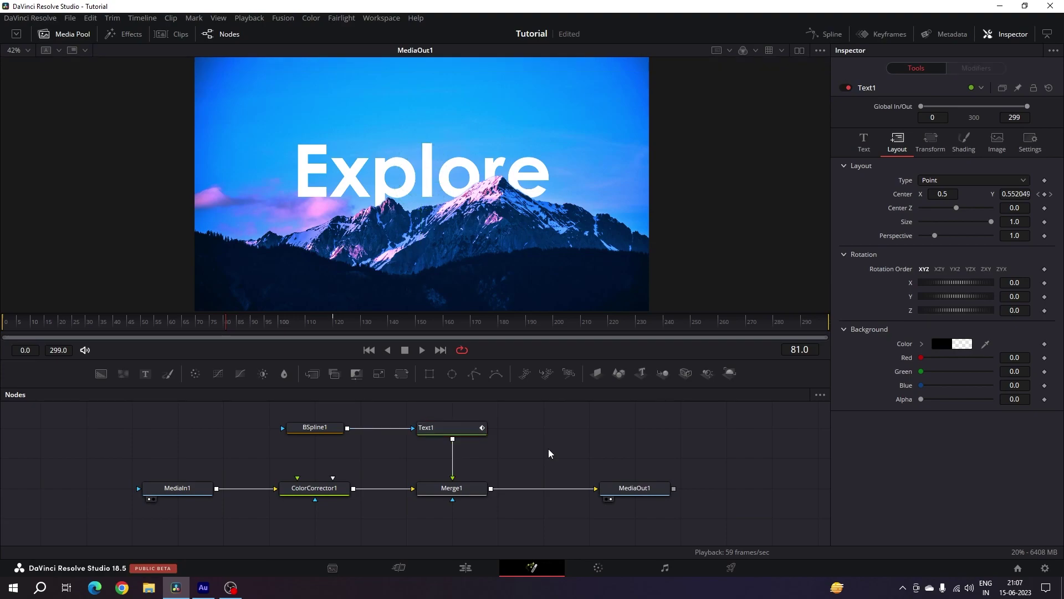
drag(634, 488, 726, 487)
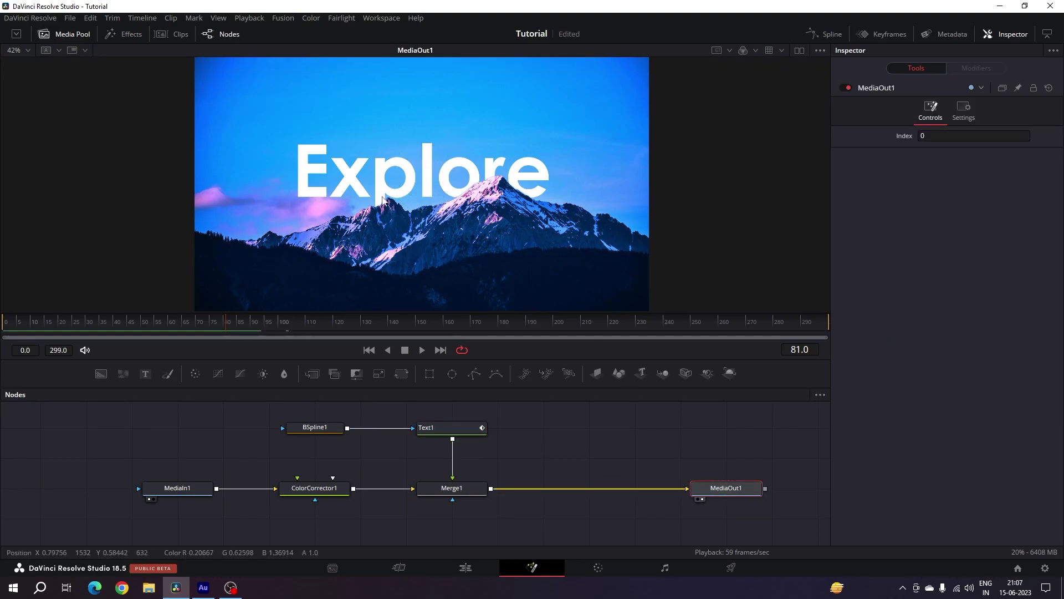
drag(316, 491, 270, 491)
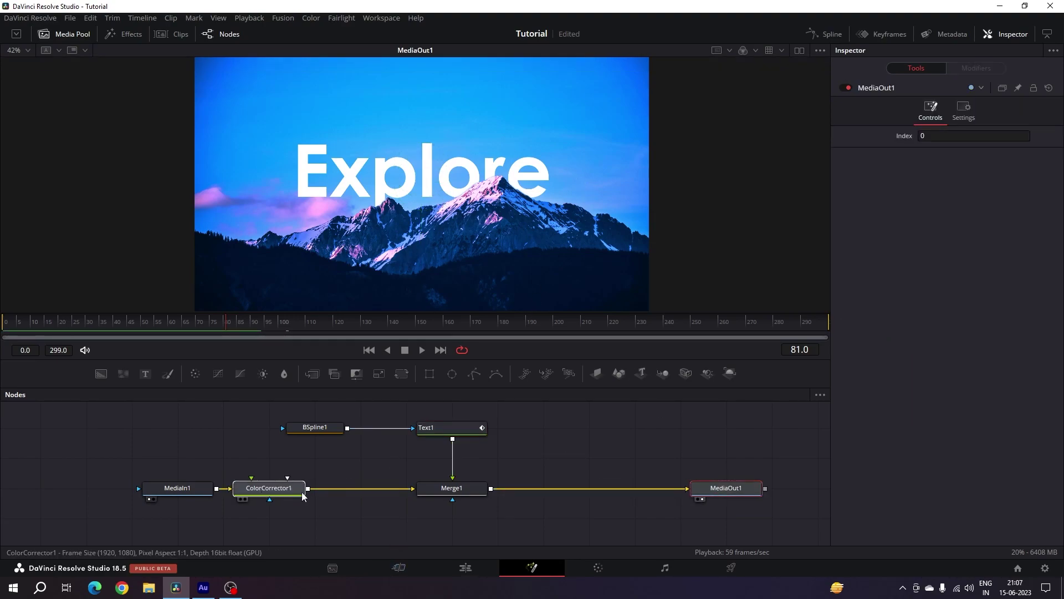
drag(537, 440, 331, 500)
drag(452, 434, 360, 441)
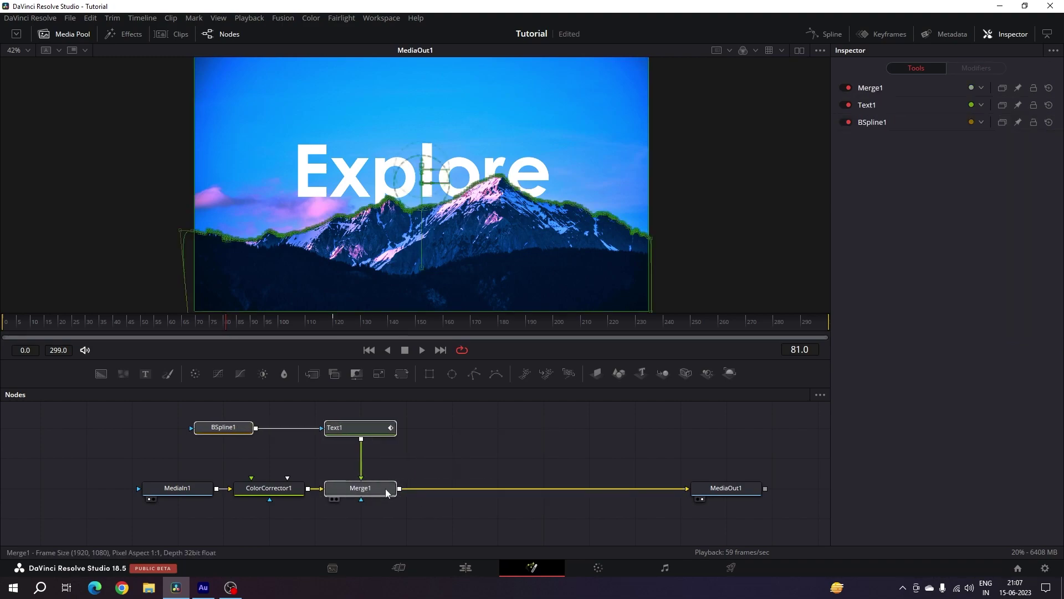
drag(223, 427, 269, 427)
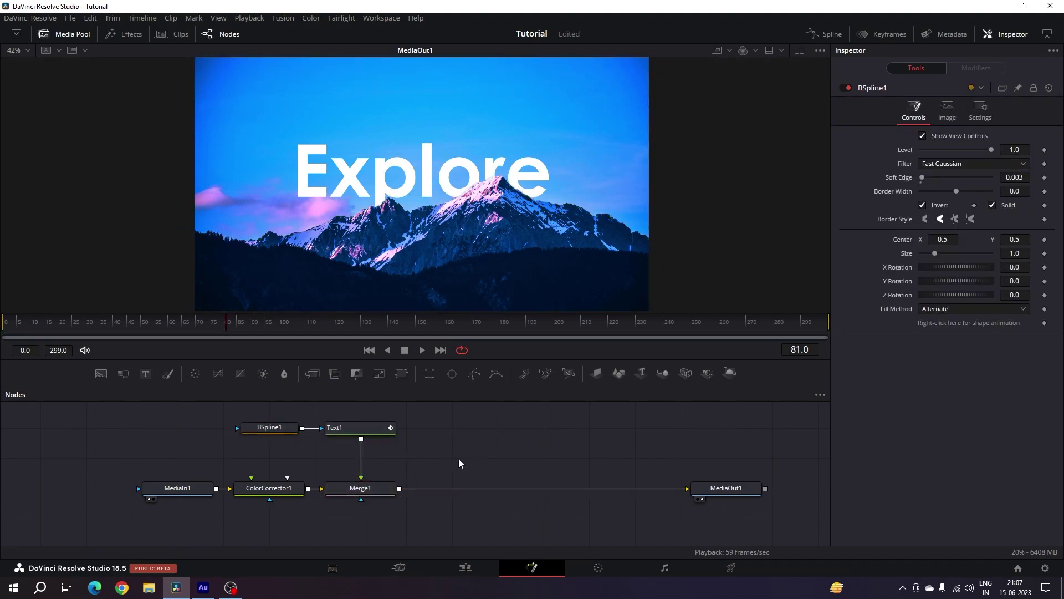
Step: Add a Transform node between Merge1 and MediaOut1 and rename it Scale
click(383, 495)
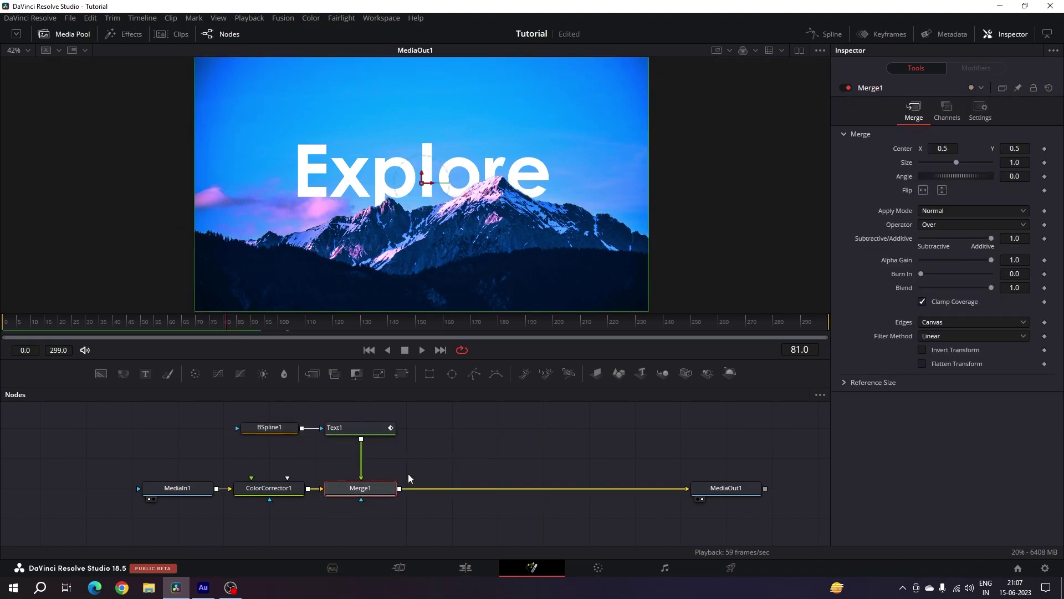
click(403, 375)
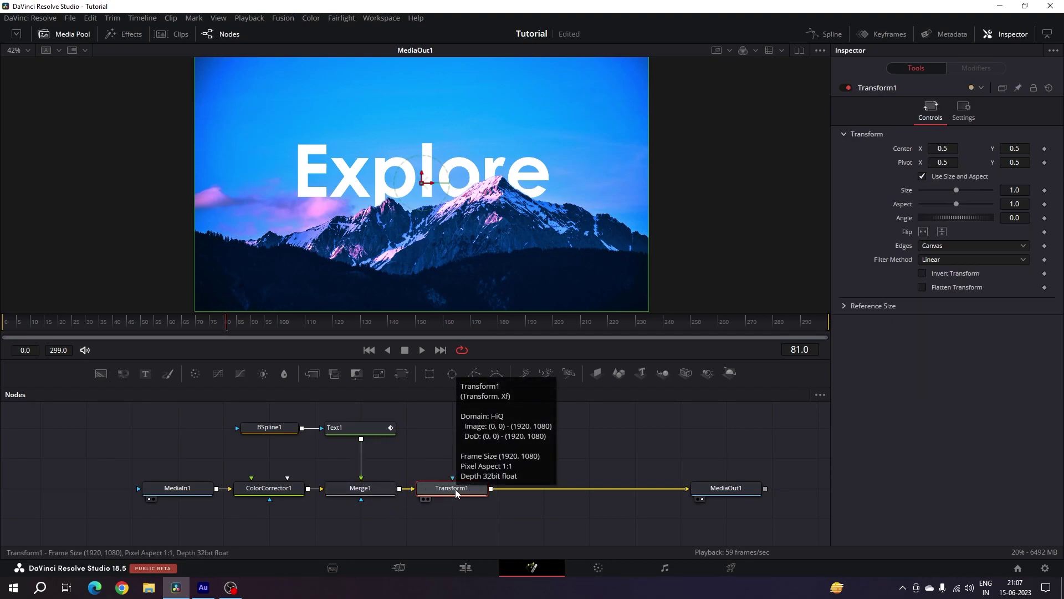
key(F2)
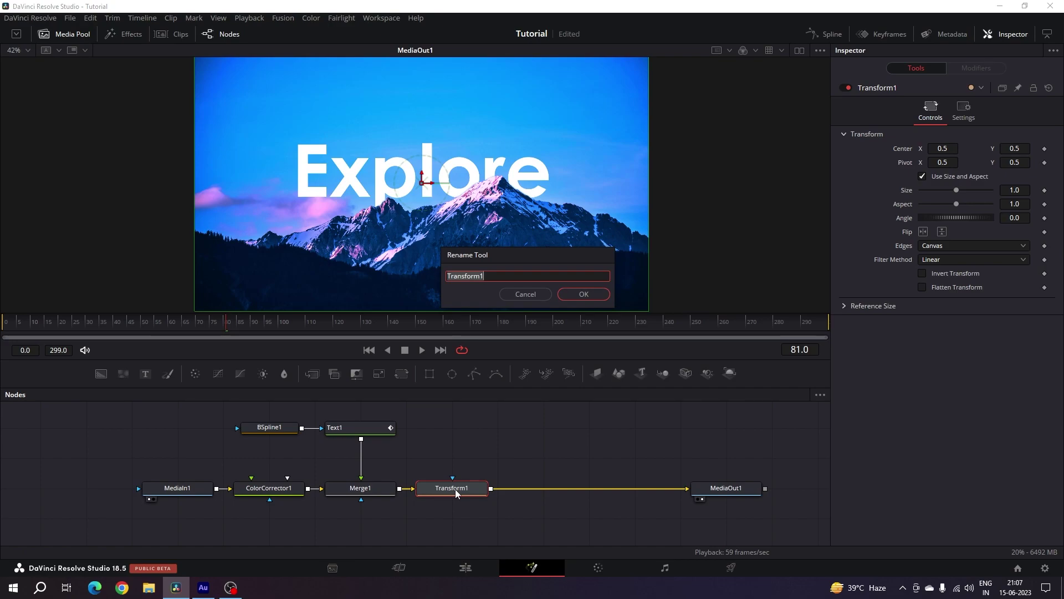
key(BackSpace)
key(Return)
Step: Keyframe the Scale node's Size at 1.0 on the last frame, 299
drag(711, 320, 914, 334)
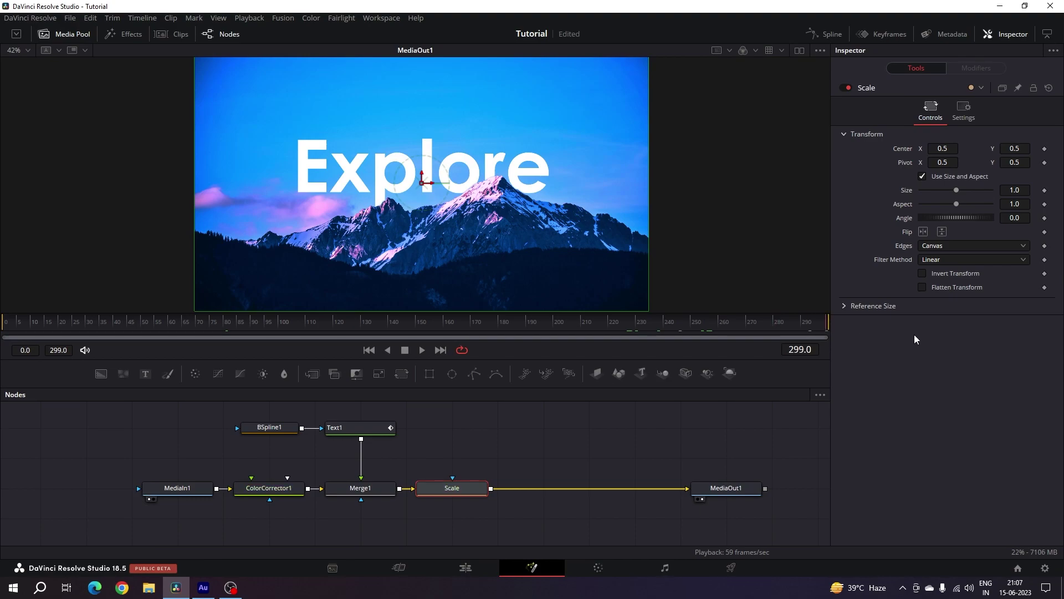
right_click(909, 191)
click(937, 200)
Step: Set a larger Size on the Scale node at the composition's start and scrub through the zoom-out
drag(643, 325, 131, 324)
drag(76, 367, 5, 361)
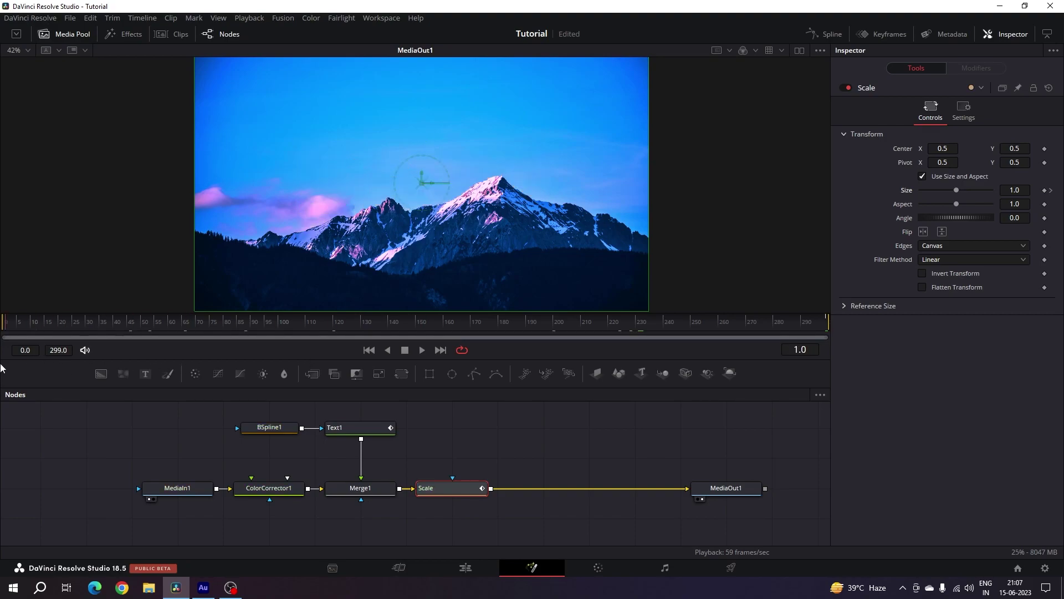
click(1024, 191)
key(Tab)
click(92, 321)
drag(92, 321, 689, 348)
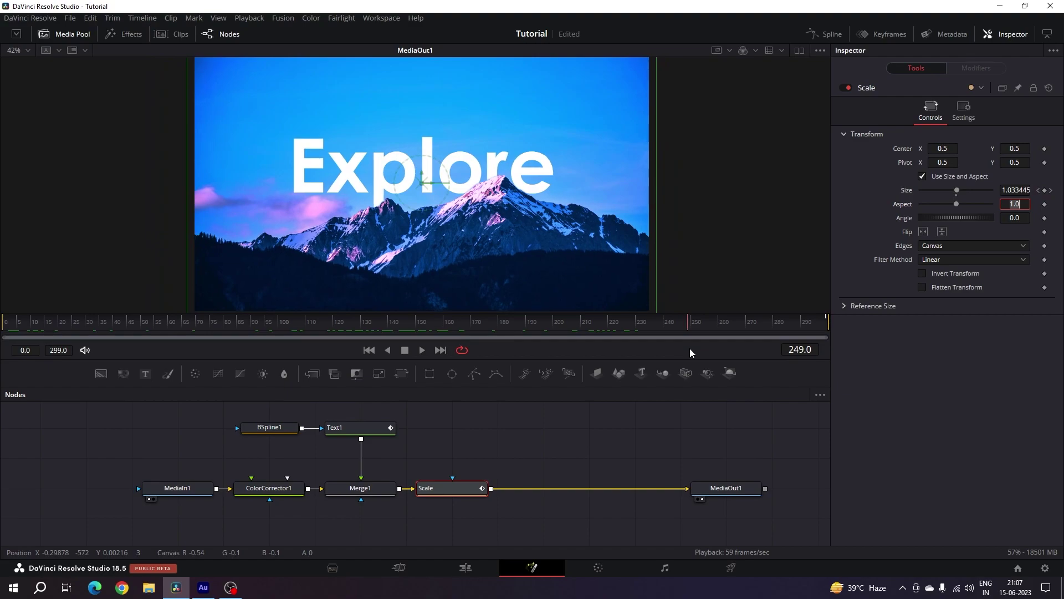
click(612, 426)
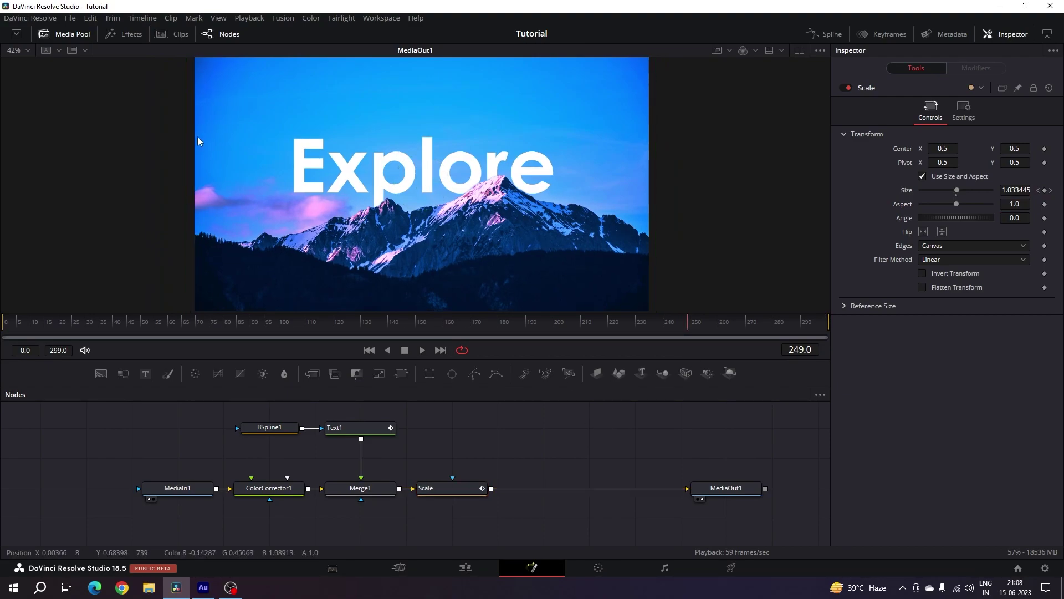
Step: Import the Particles video from the Scene 01 folder on the Desktop into the media pool
click(72, 35)
right_click(148, 161)
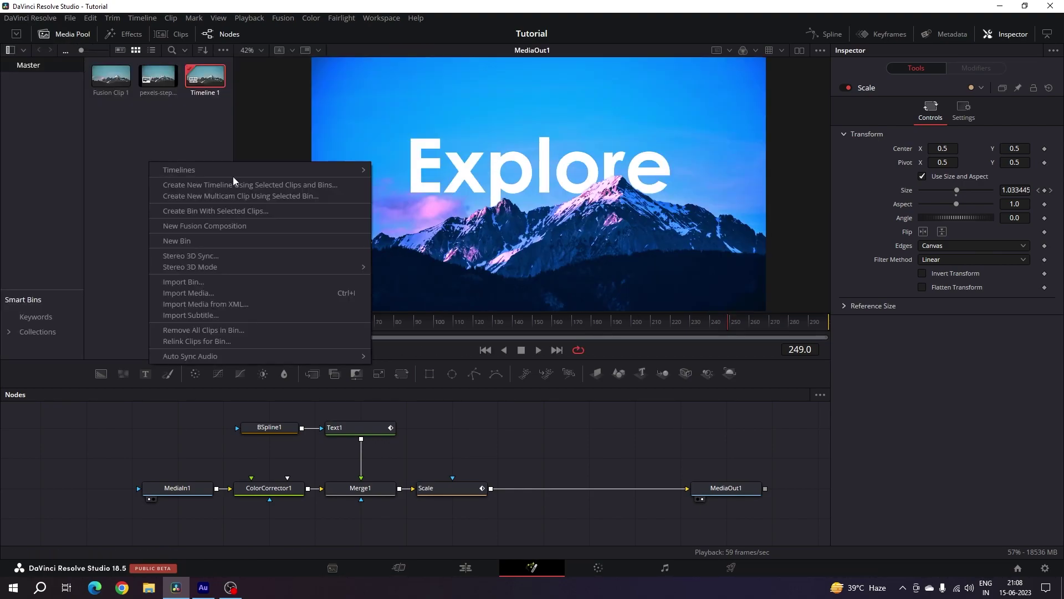
click(198, 295)
click(46, 157)
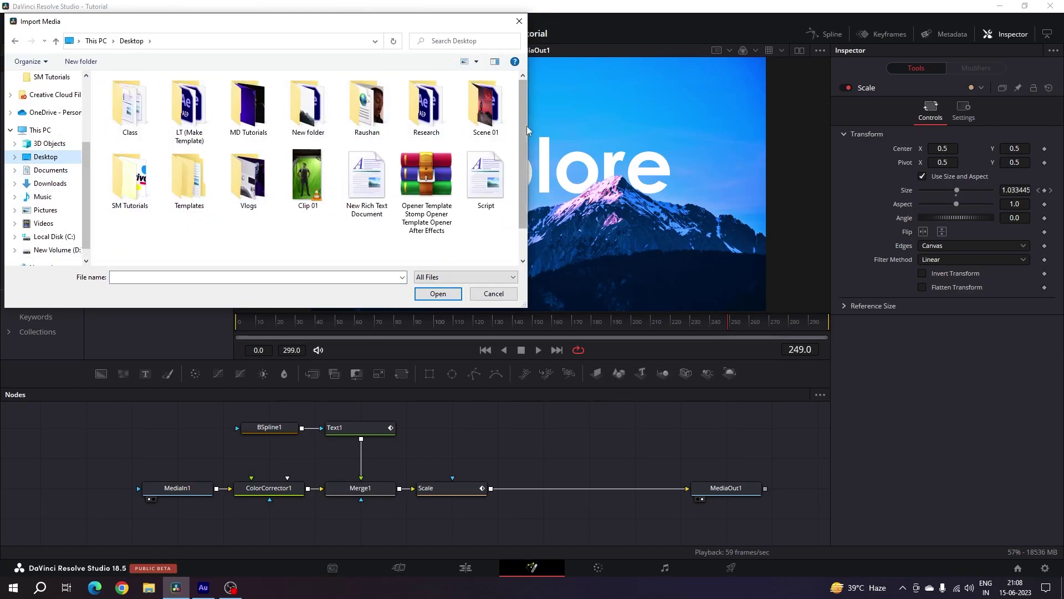
double_click(486, 108)
click(435, 111)
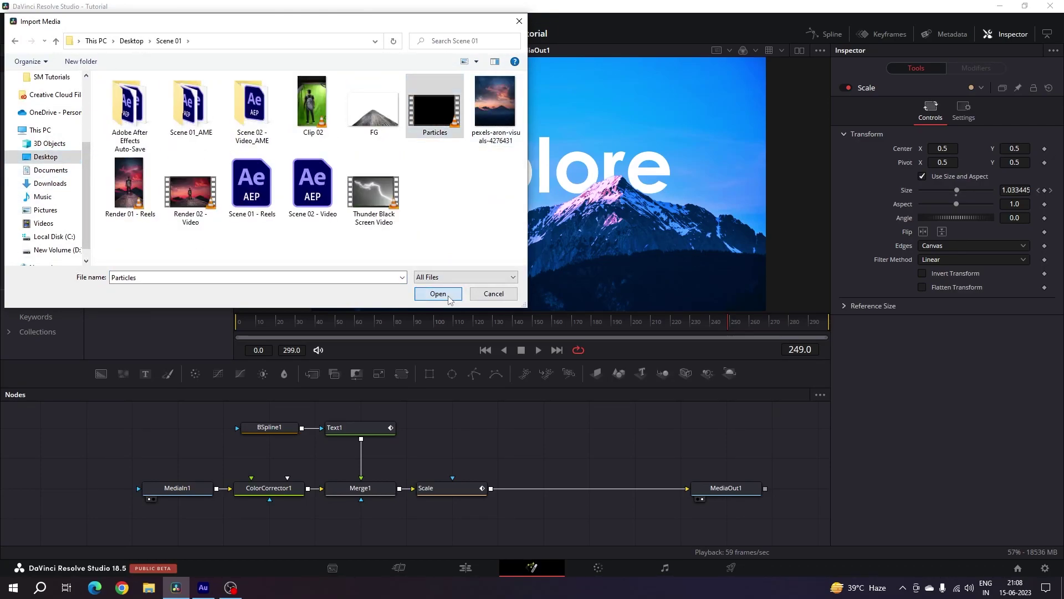
click(438, 294)
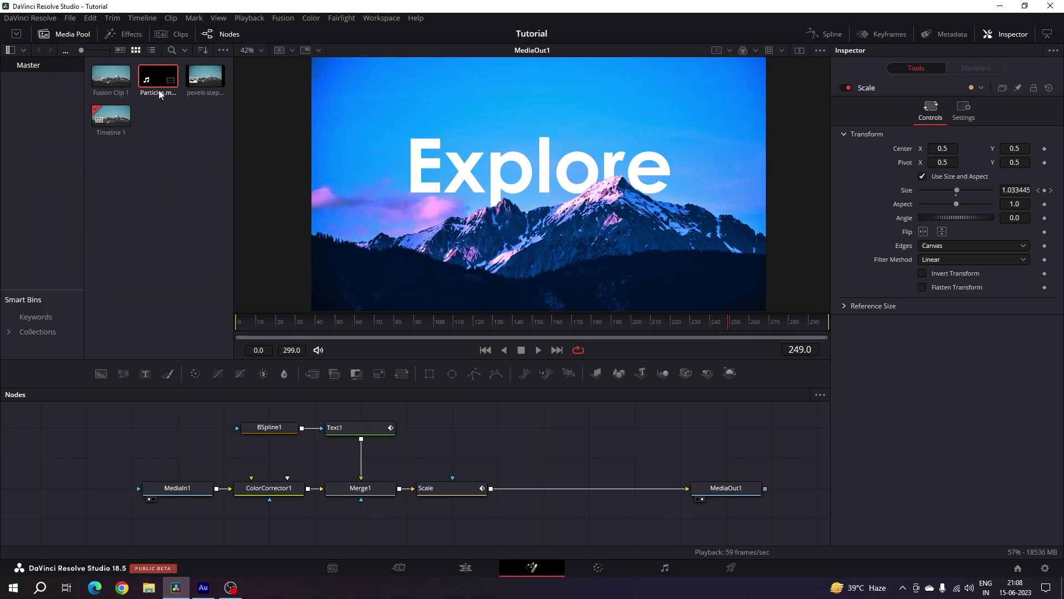
Step: Place the Particles.mp4 clip in the node graph above the Scale node's output line and rename its node Particles
drag(162, 81, 545, 442)
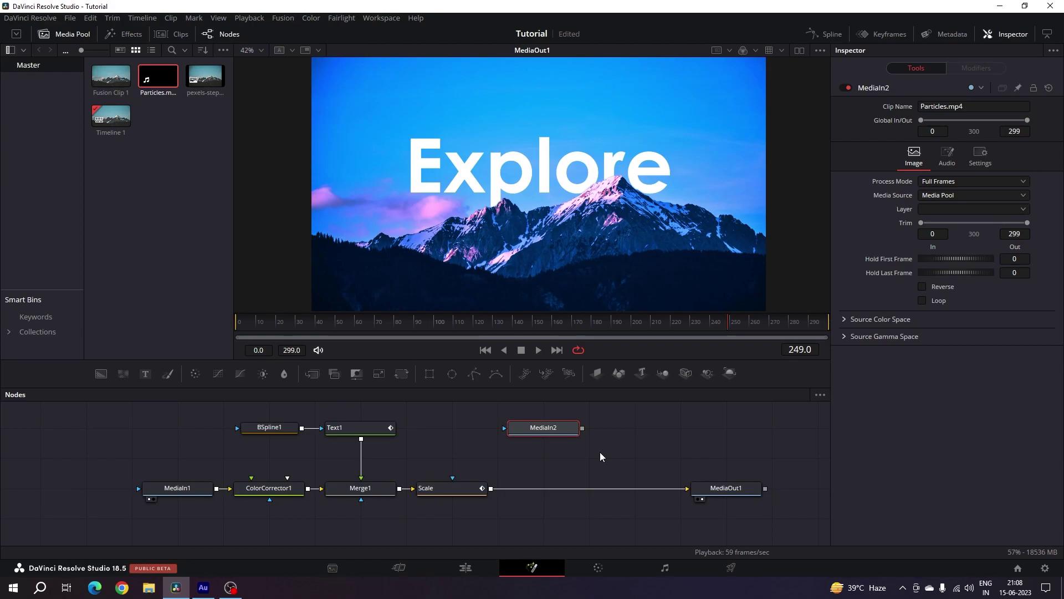
key(F2)
key(BackSpace)
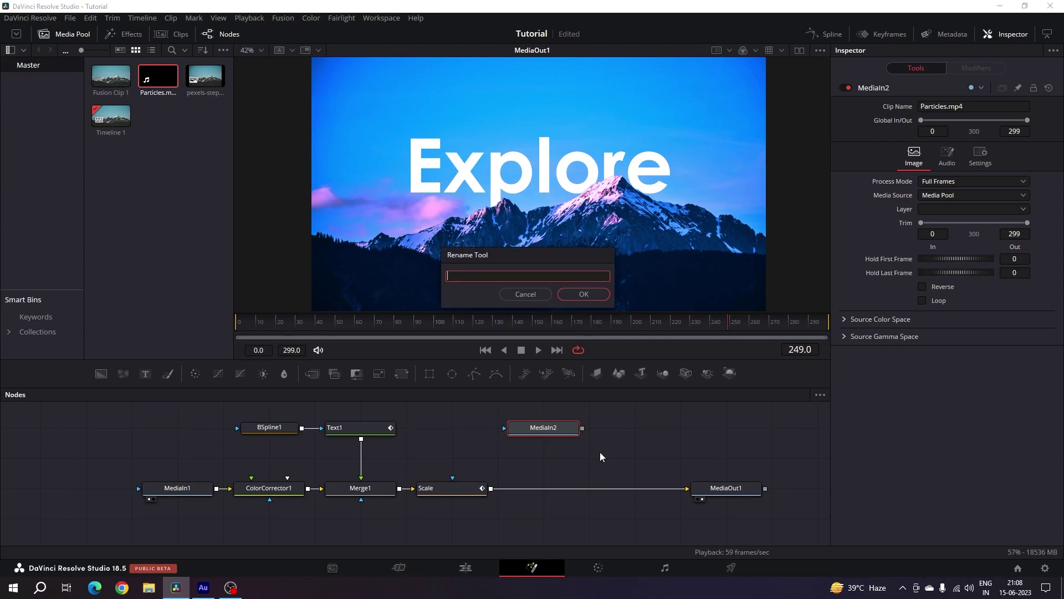
text(s)
key(Return)
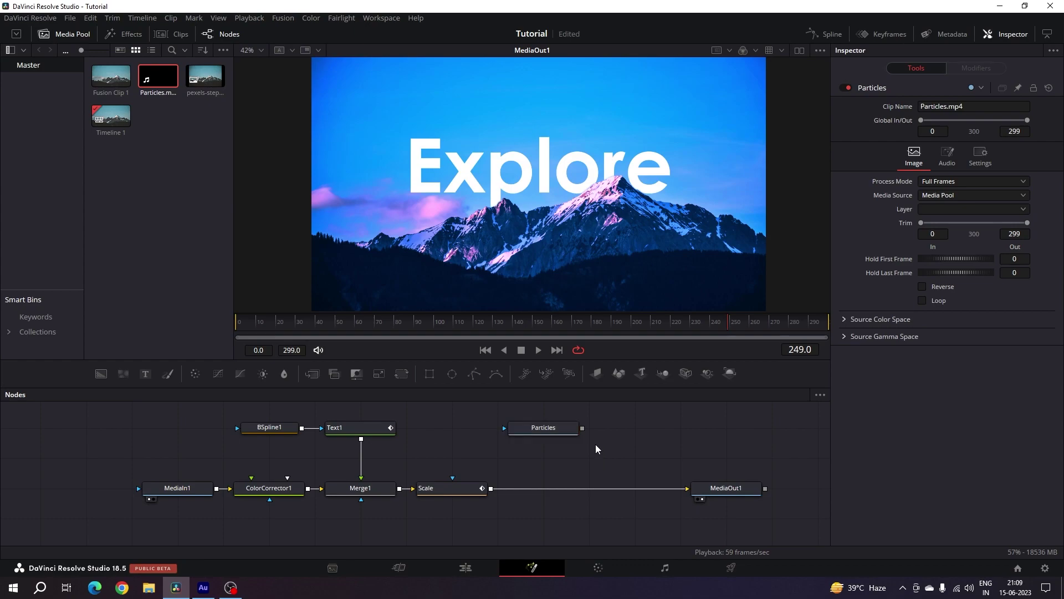
Step: Merge the Particles node over Scale's output using Screen apply mode, and move MediaOut1 closer to the new merge
drag(317, 378, 588, 458)
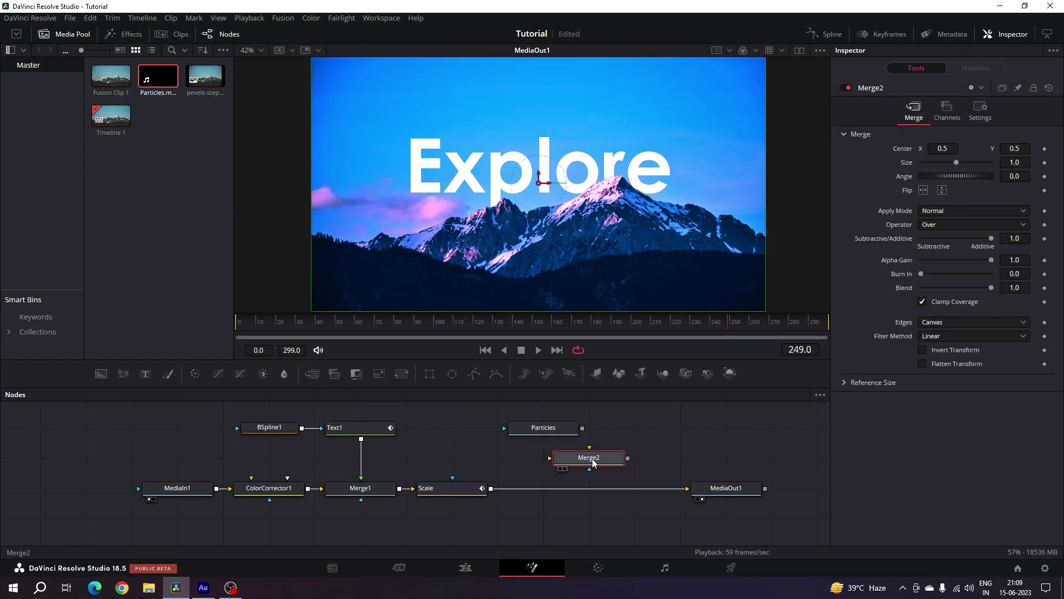
drag(592, 462, 527, 442)
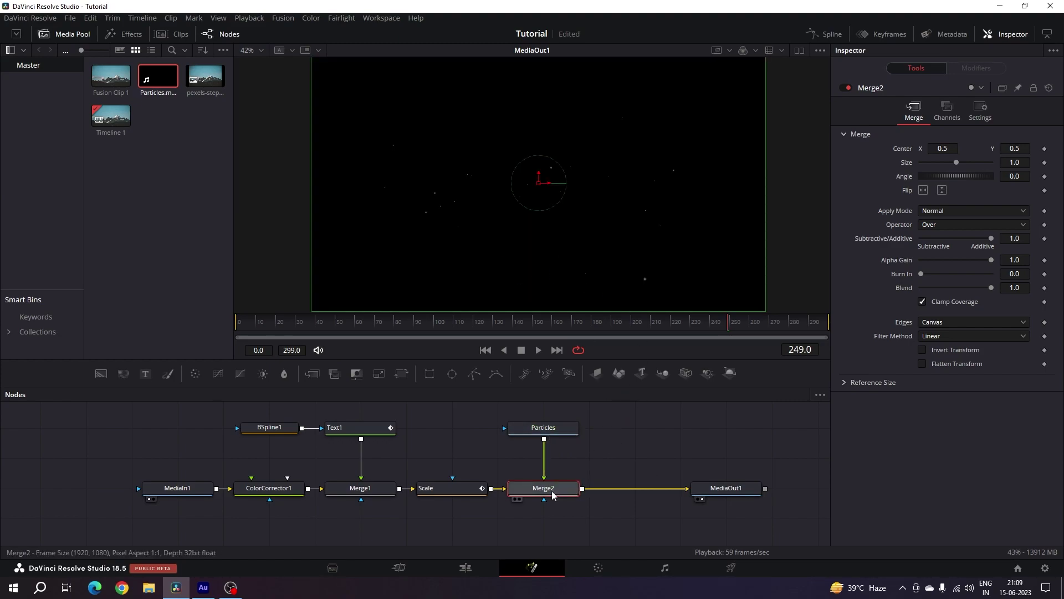
click(945, 211)
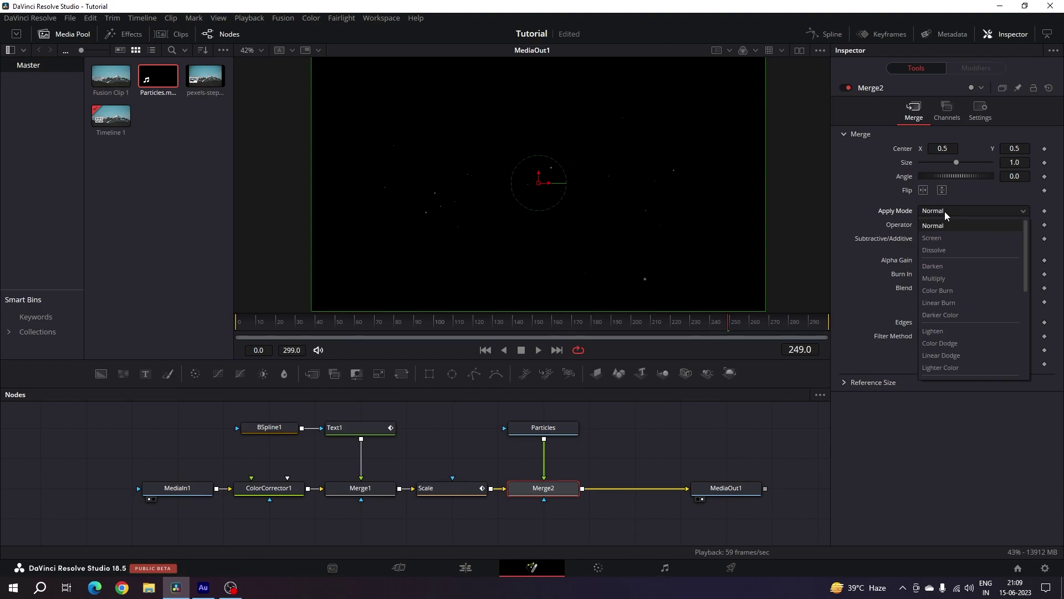
click(941, 240)
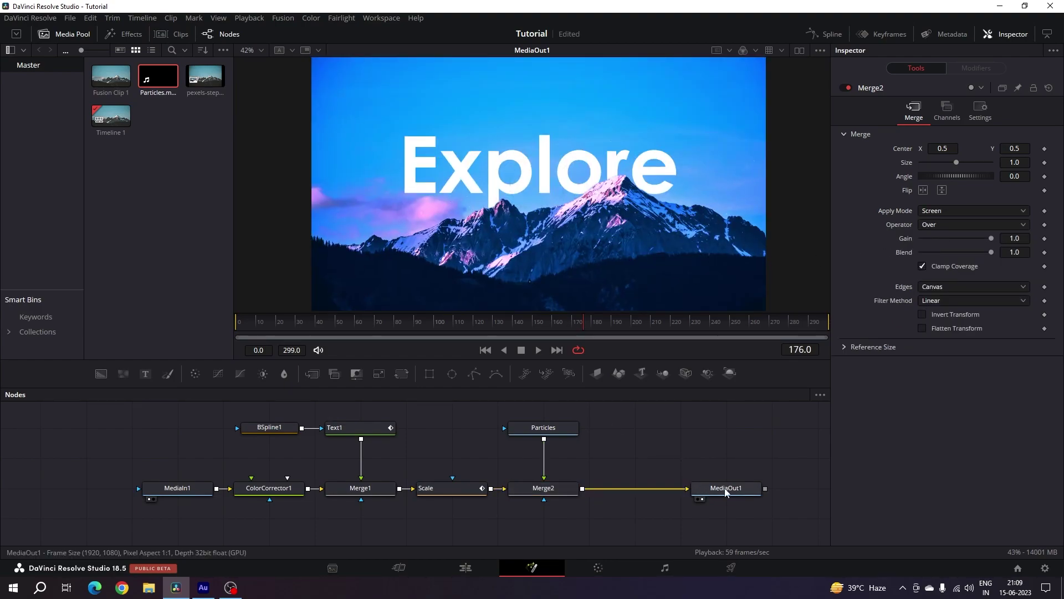
drag(721, 487, 629, 488)
Step: Play back the finished composition from the start of the timeline on the Edit page
click(466, 567)
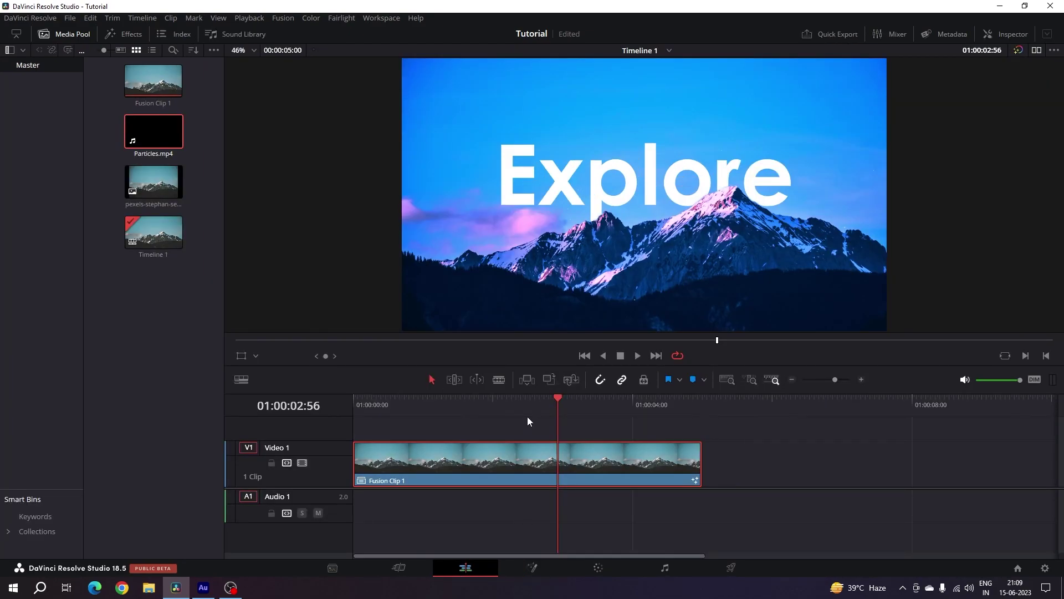
drag(531, 413, 354, 412)
key(space)
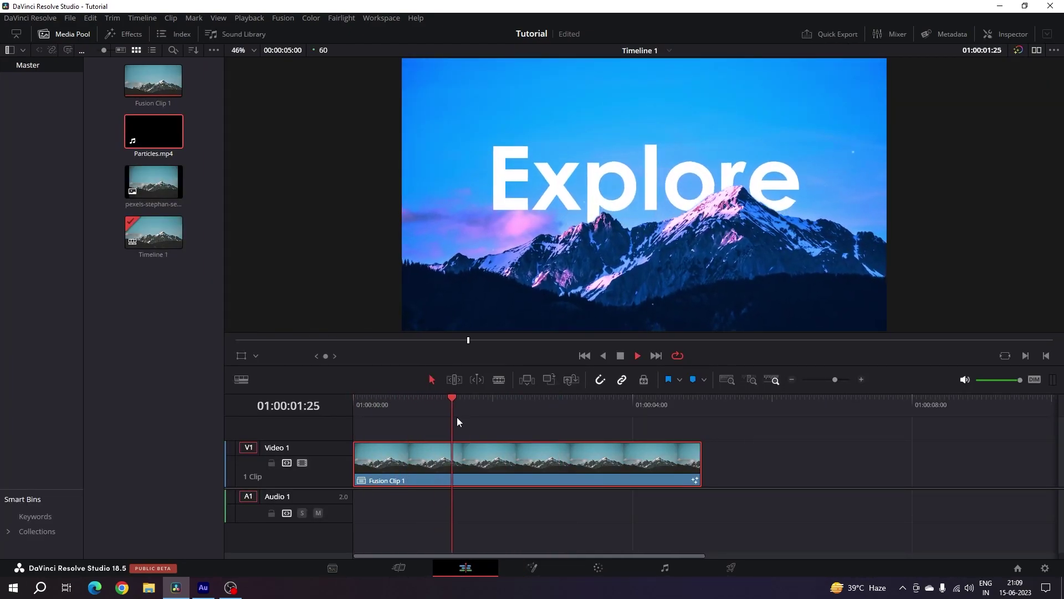